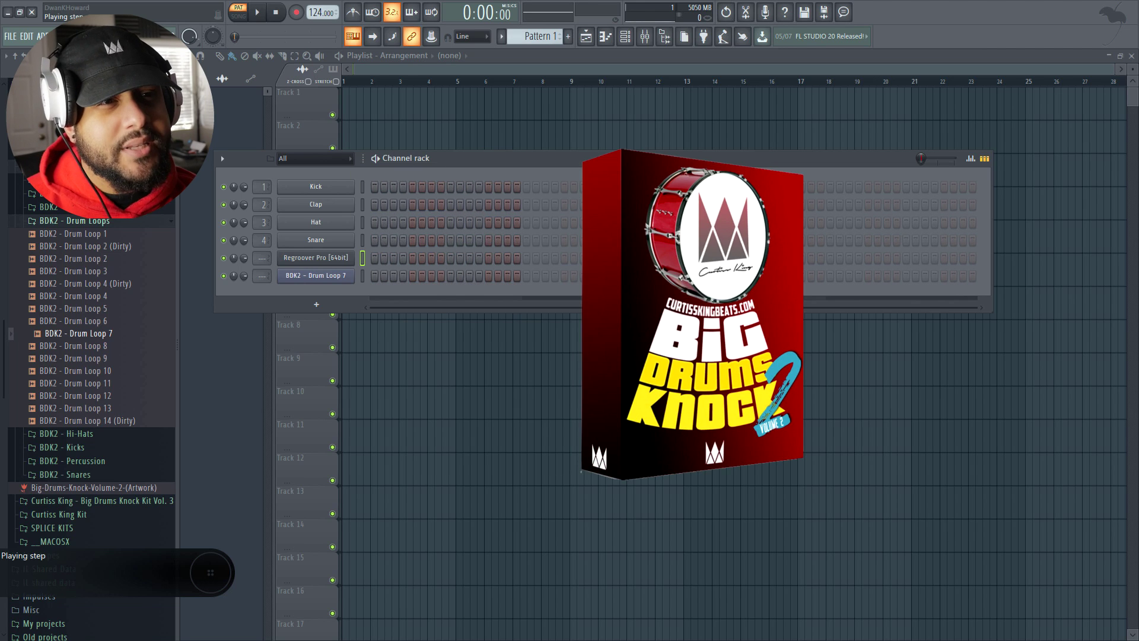
Turn off auto-dump, auto-fit and declick in Fruity Slicer and load the BDK2 - Drum Loop 7 sample into it.
left_click(112, 334)
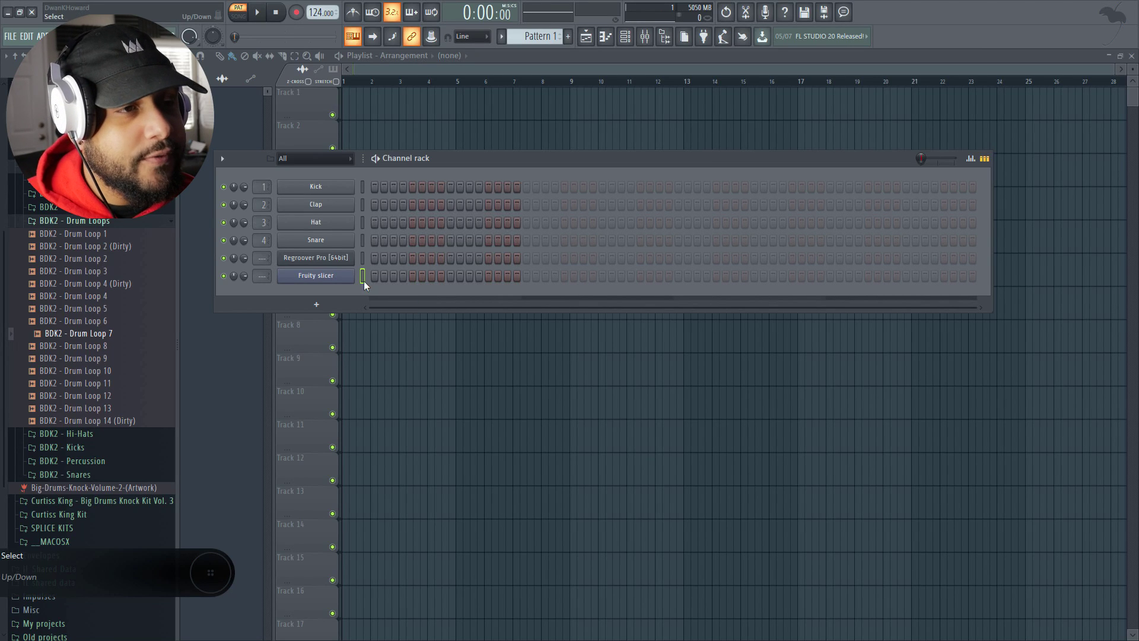
left_click(349, 277)
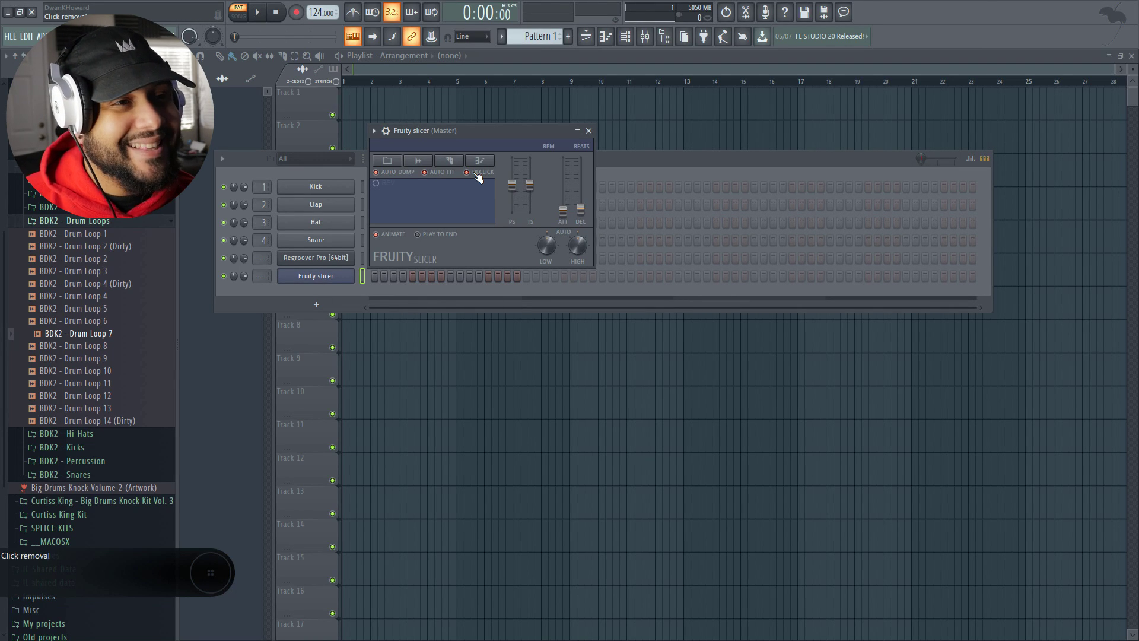
left_click(432, 176)
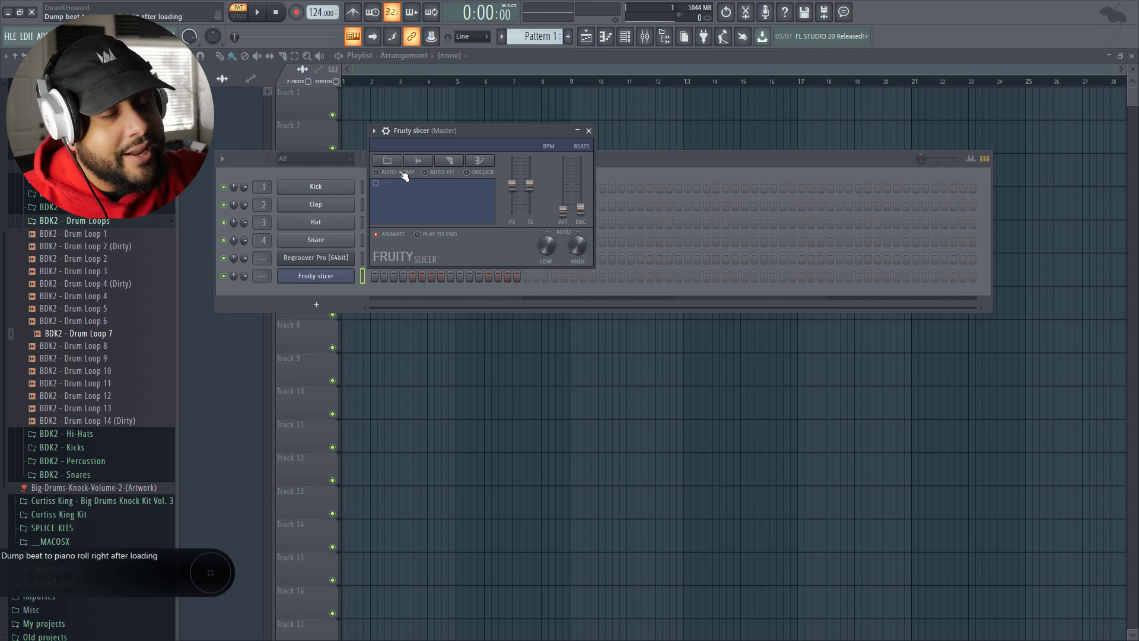
left_click_drag(106, 333, 418, 200)
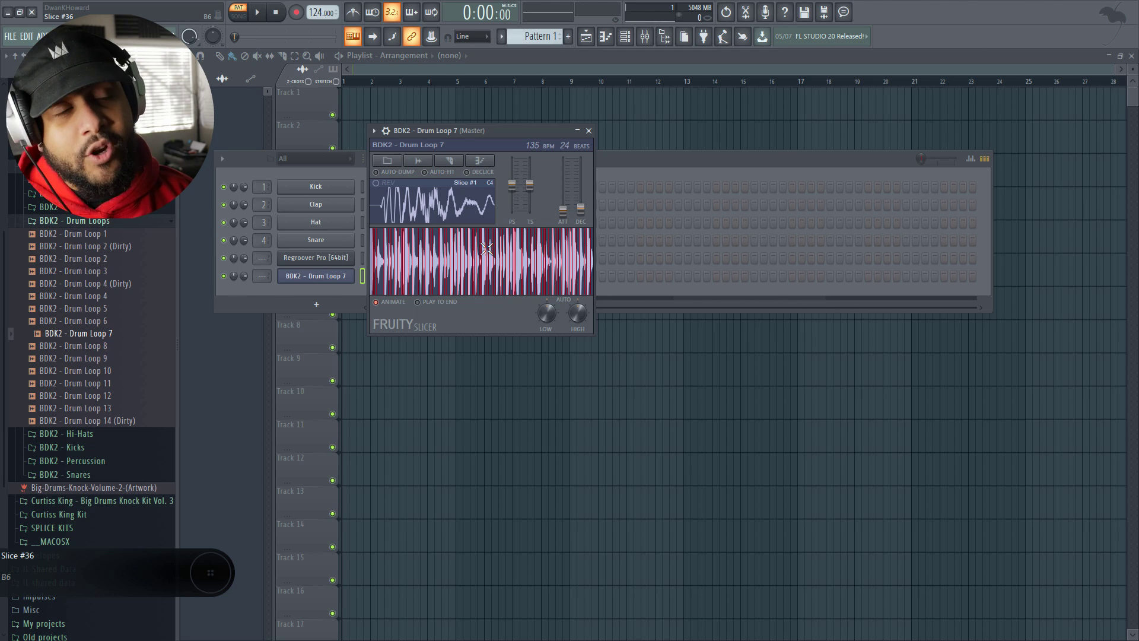
Re-slice the loop with Dull auto-slicing and audition slices 1 to 3.
left_click(450, 162)
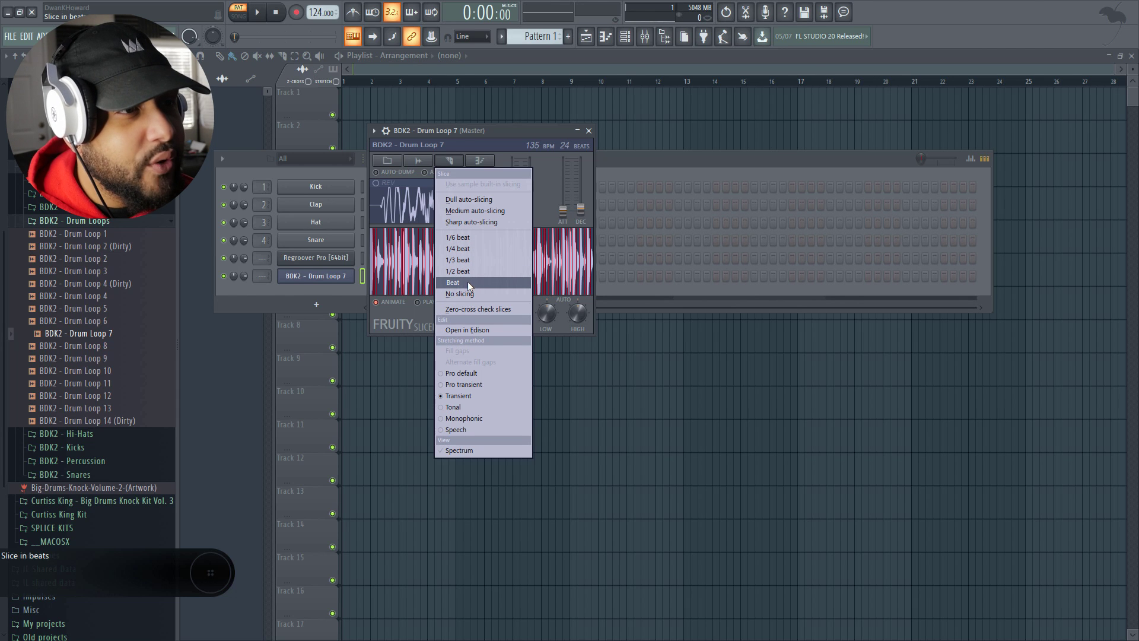
left_click(480, 203)
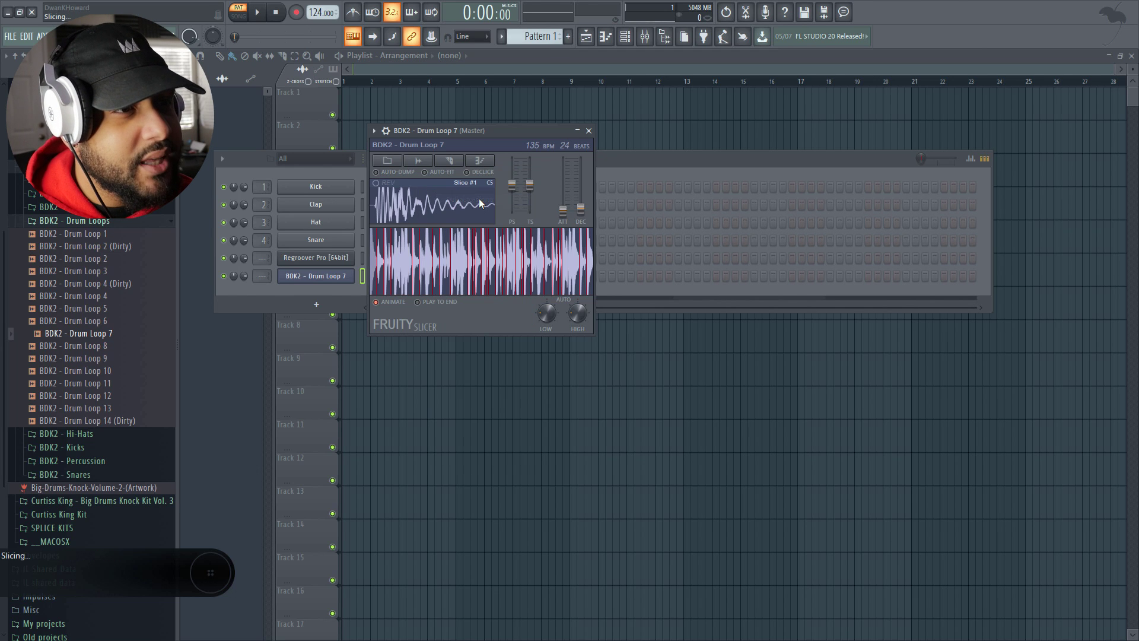
left_click(373, 268)
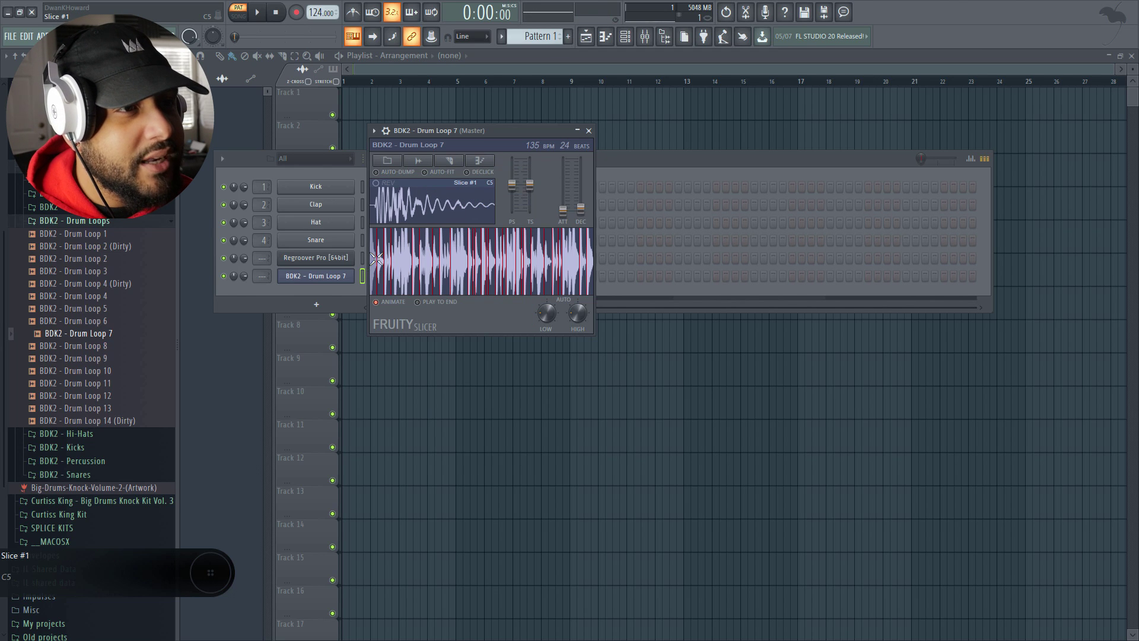
left_click(377, 257)
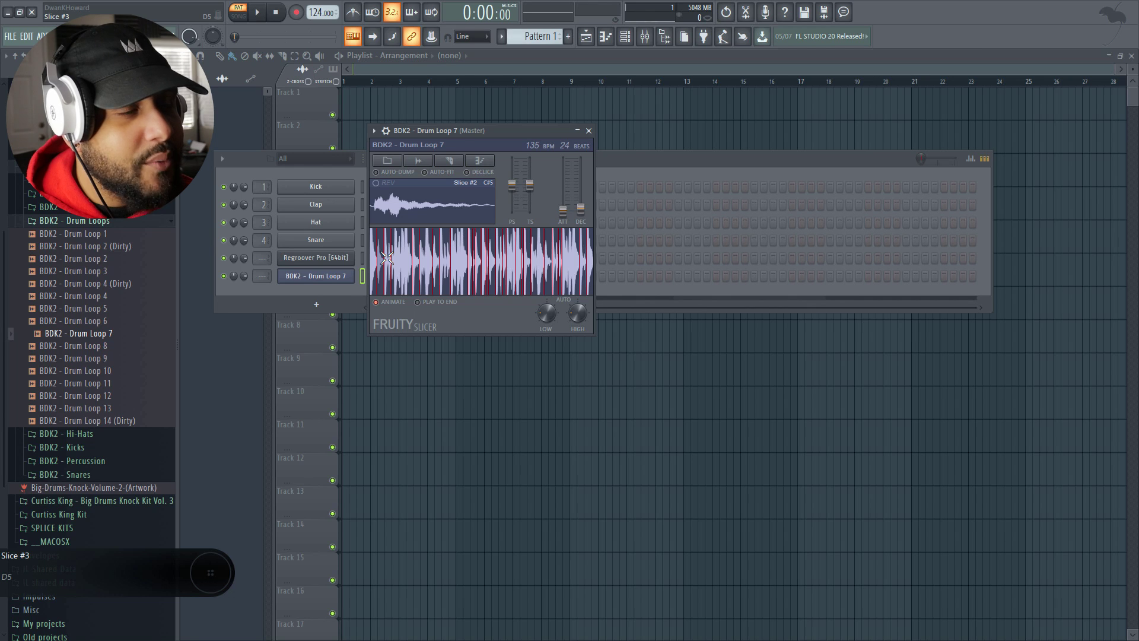
left_click(387, 257)
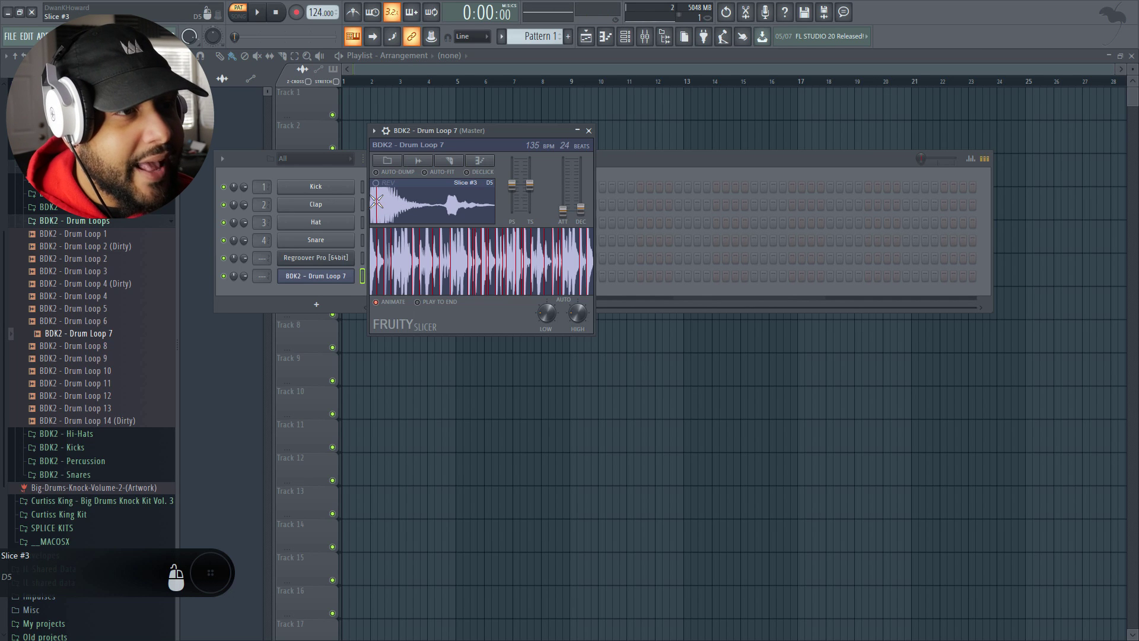
Split slice #3 just before its second hit and audition the loop's opening slices.
right_click(445, 207)
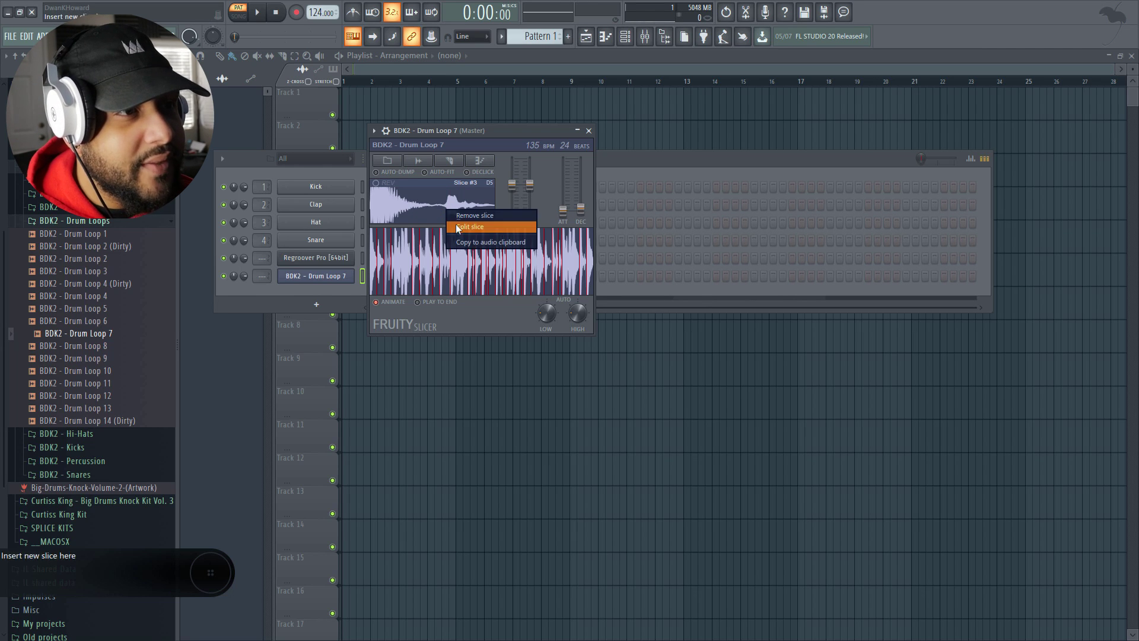
left_click(475, 226)
left_click(384, 257)
left_click(369, 254)
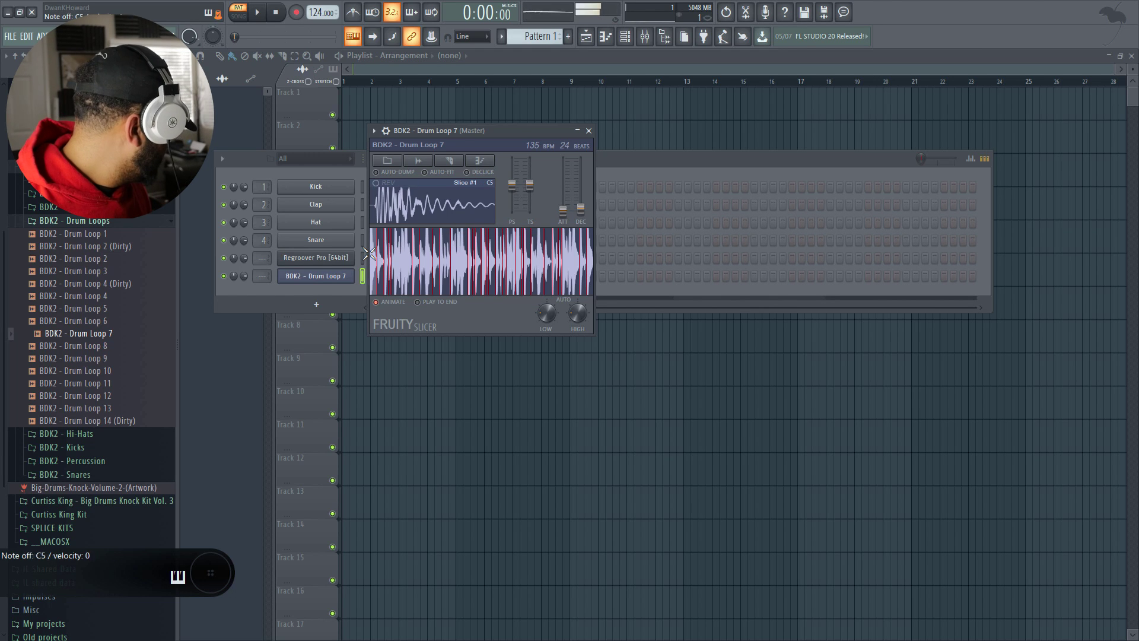
left_click(369, 254)
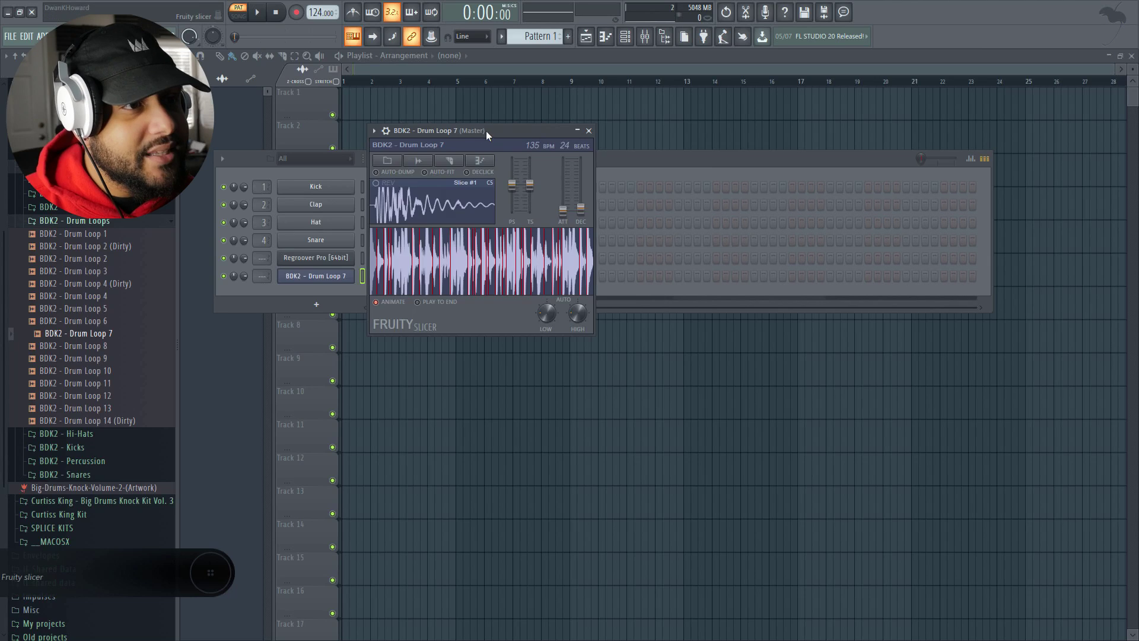
Open the piano roll of the sliced drum loop channel and place a Slice #1 note at the start of bar 1.
left_click_drag(486, 130, 661, 138)
right_click(348, 281)
left_click(362, 278)
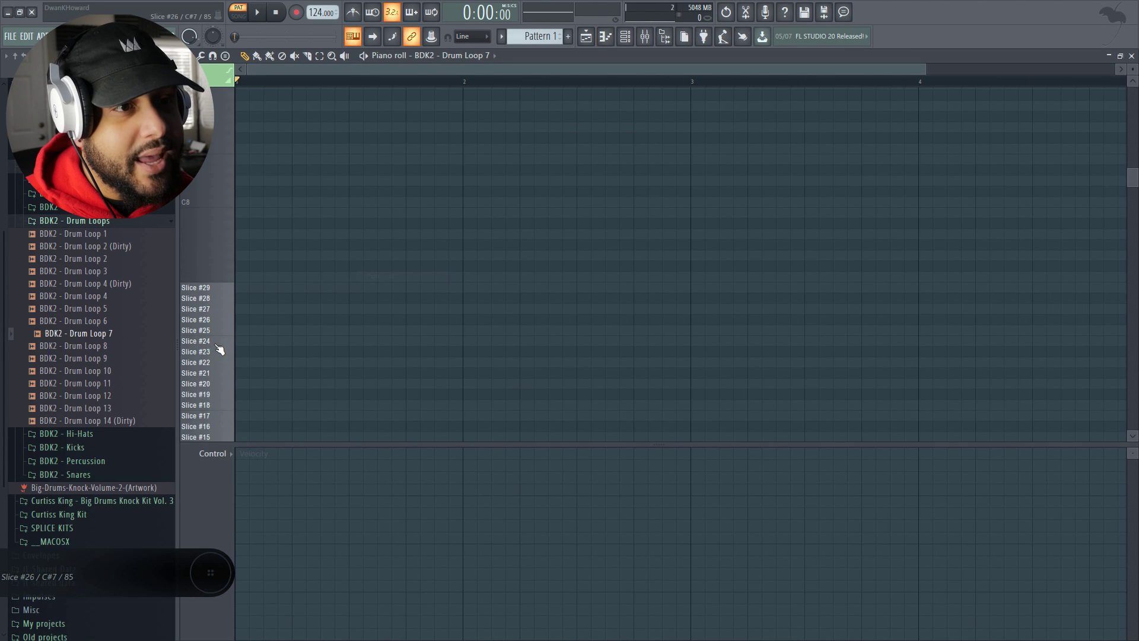
left_click(248, 298)
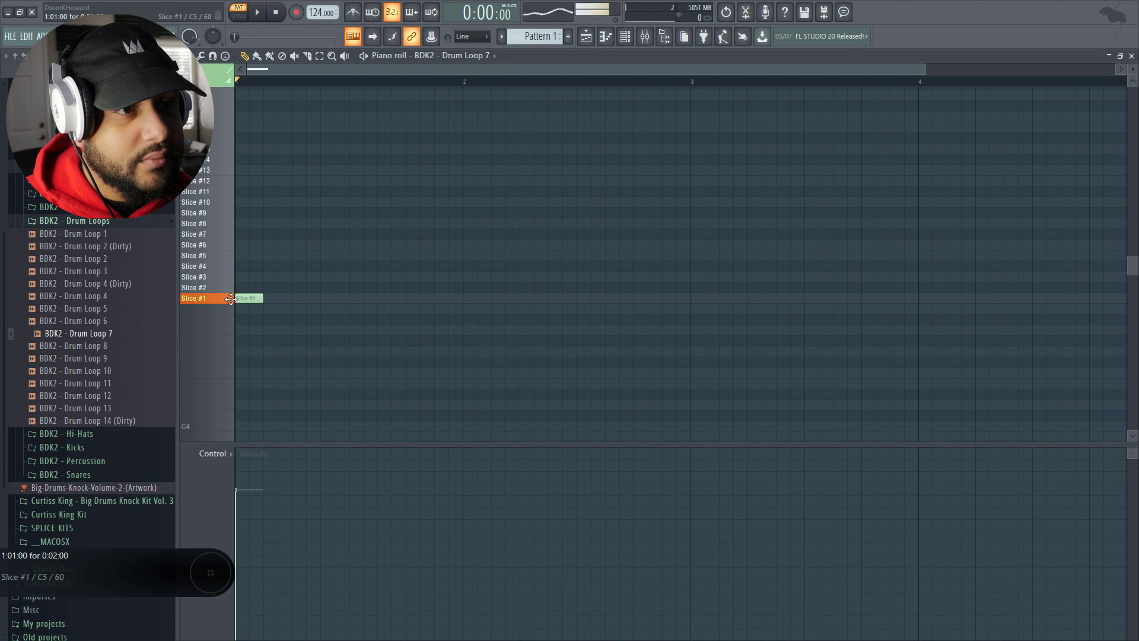
Play the slice pattern and adjust the slicer's time-stretch amount for the drum loop.
key("space")
left_click(351, 277)
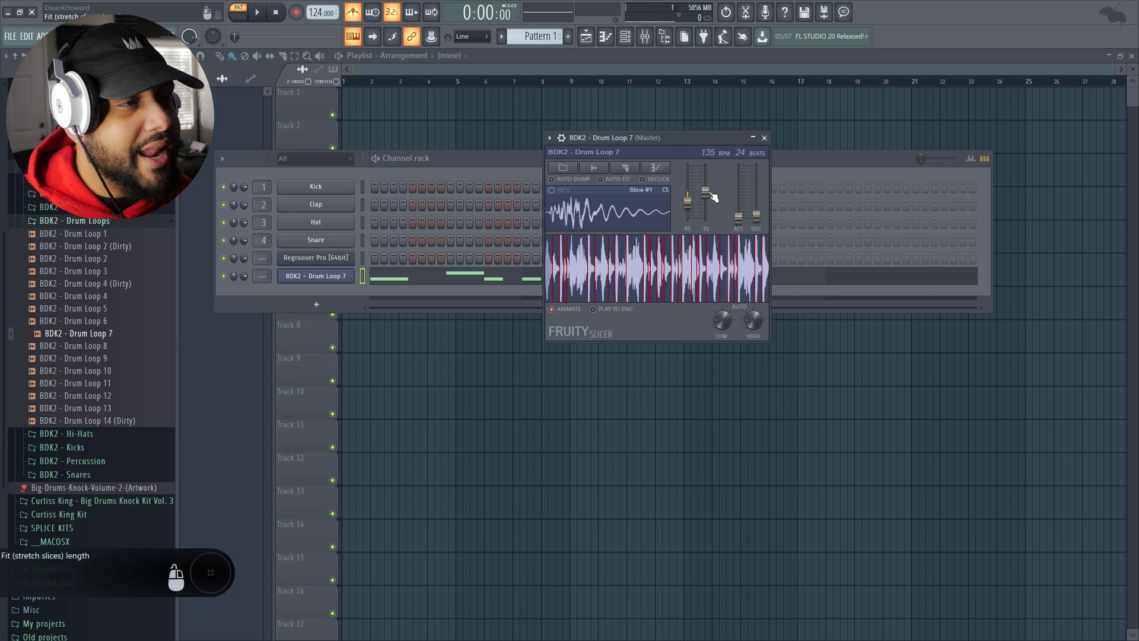
left_click_drag(713, 197, 714, 195)
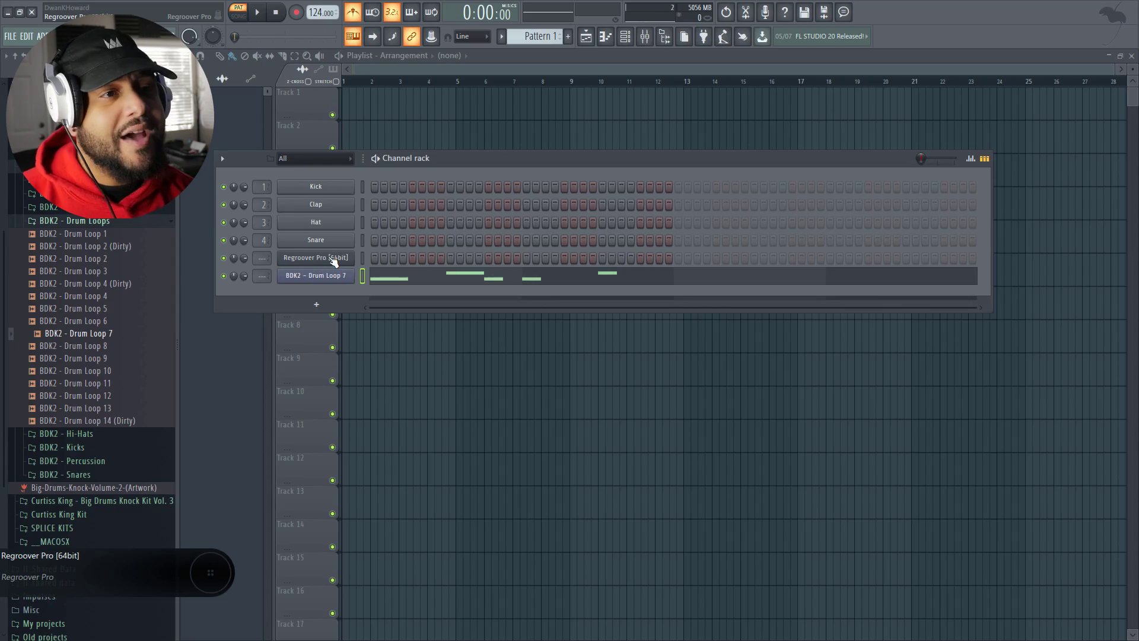
Open the Regroover Pro channel's plugin and load the BDK2 - Drum Loop 7 sample into it as a clip.
left_click(330, 258)
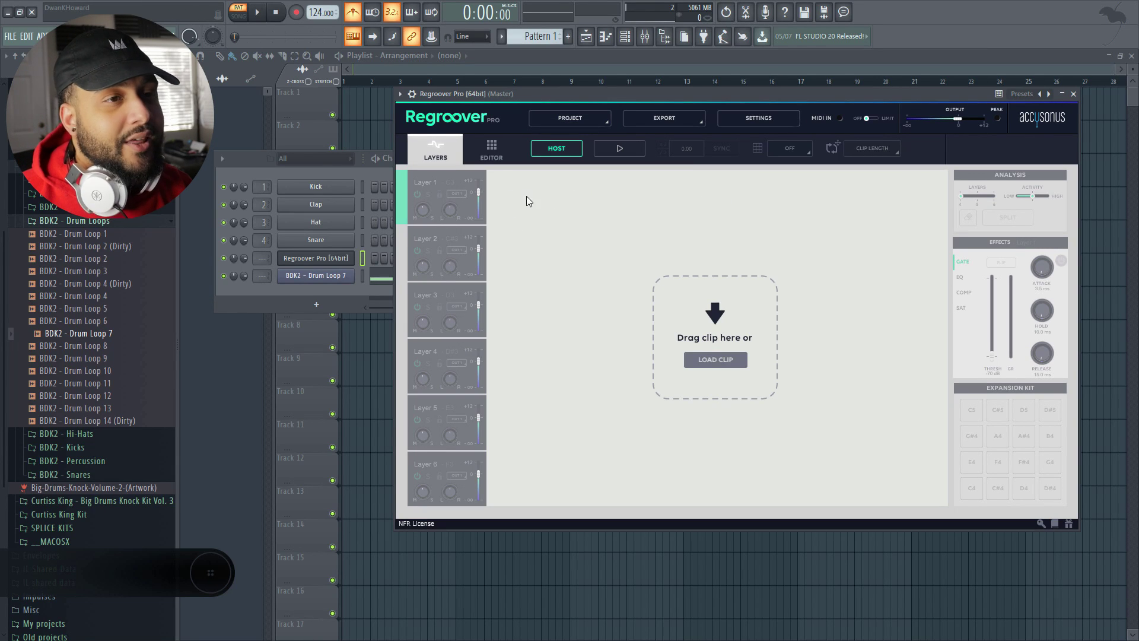
left_click(325, 261)
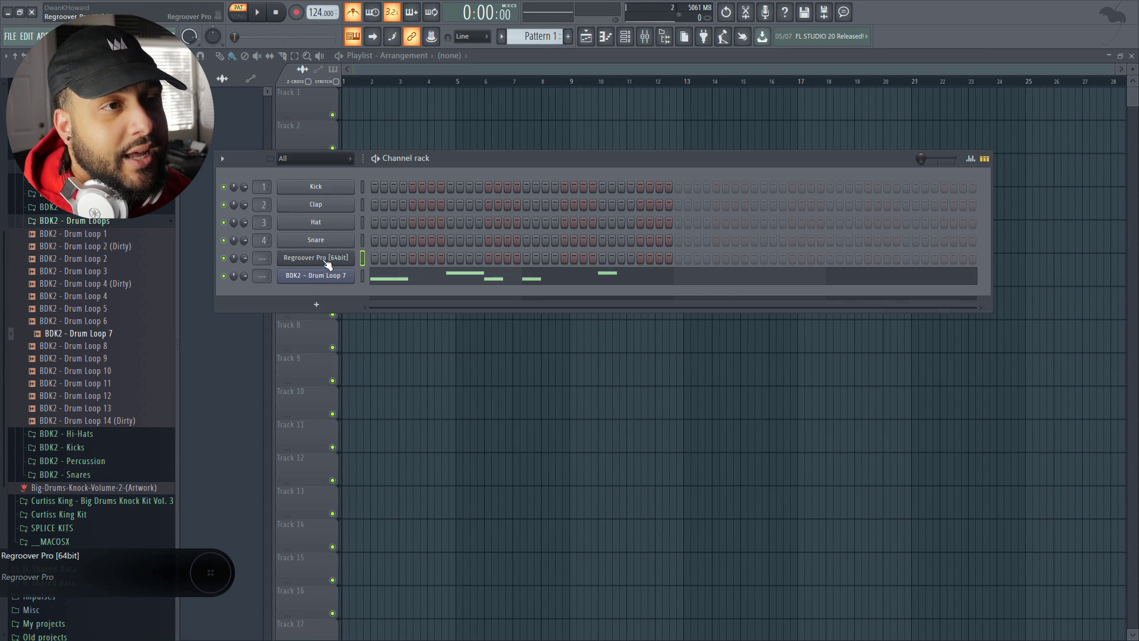
left_click(326, 261)
left_click_drag(715, 98, 774, 83)
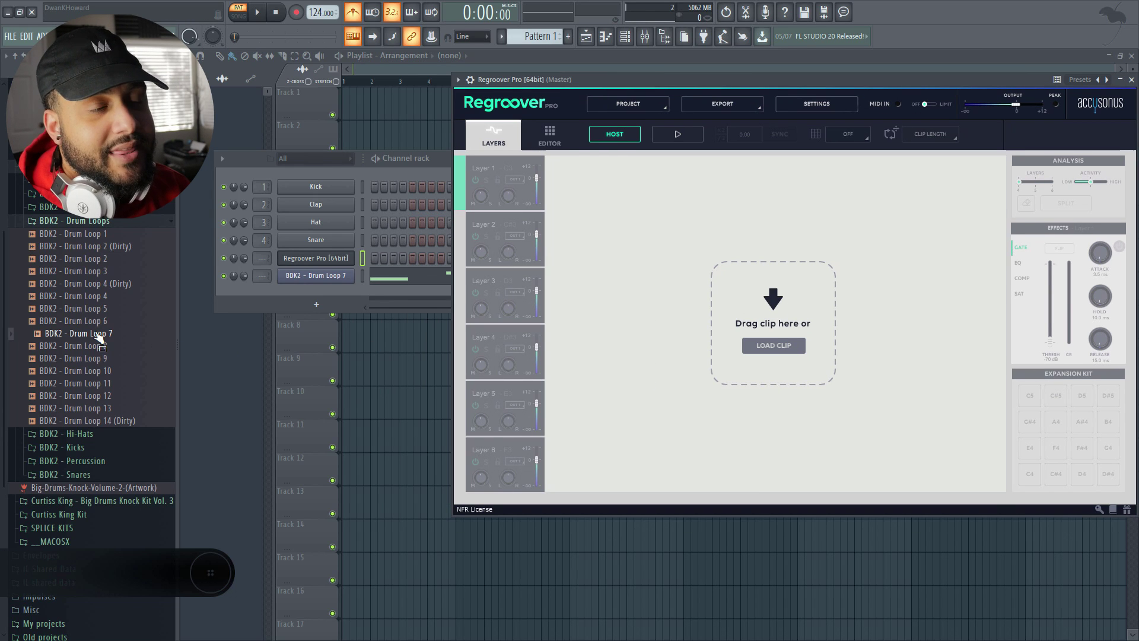
left_click_drag(99, 337, 738, 312)
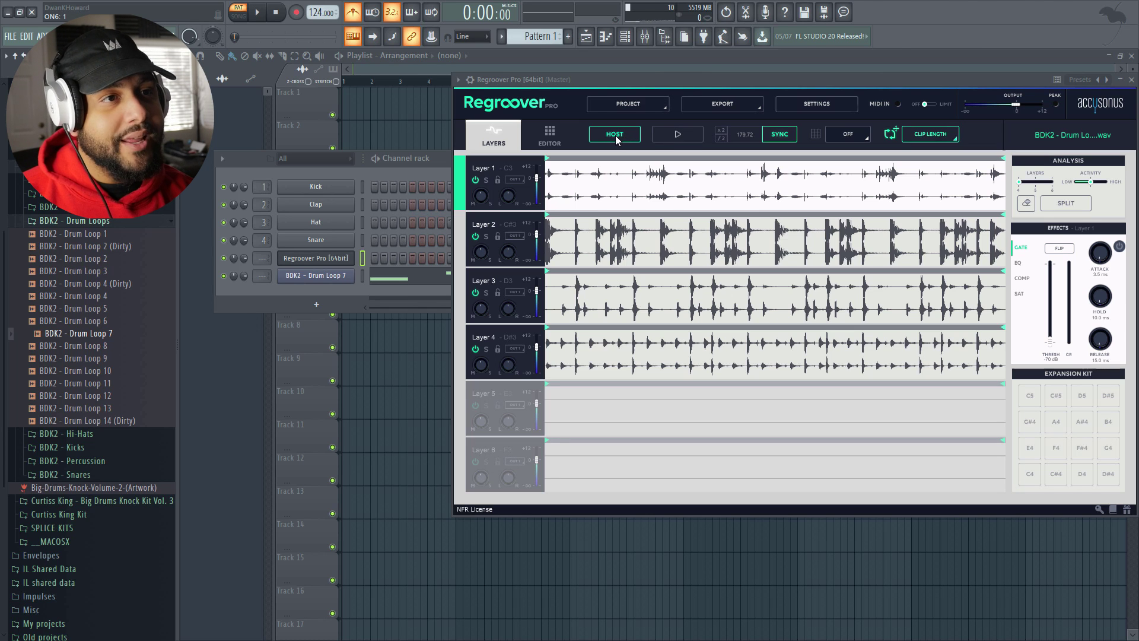
Turn off Regroover's host tempo sync and play the loop with the plugin's own playback.
key("space")
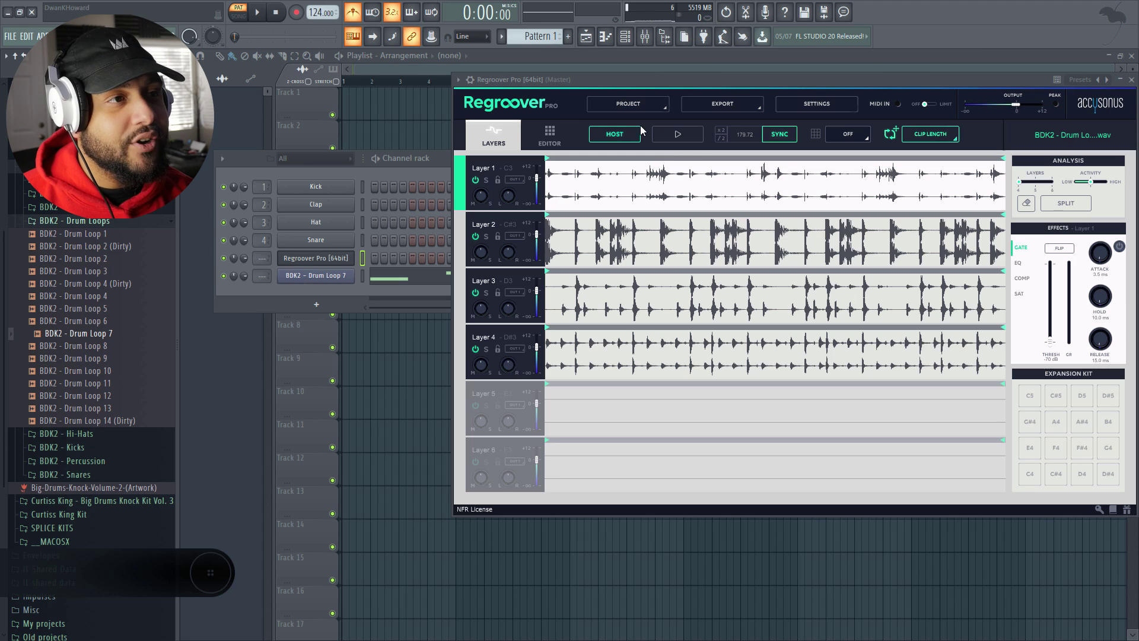
left_click(779, 141)
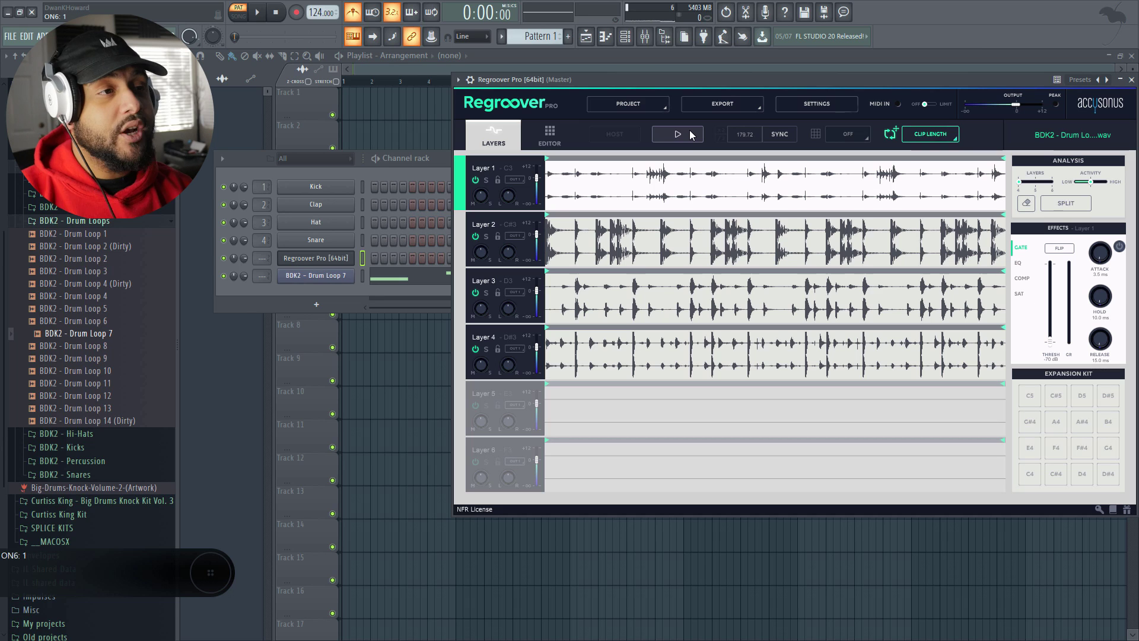
left_click(690, 137)
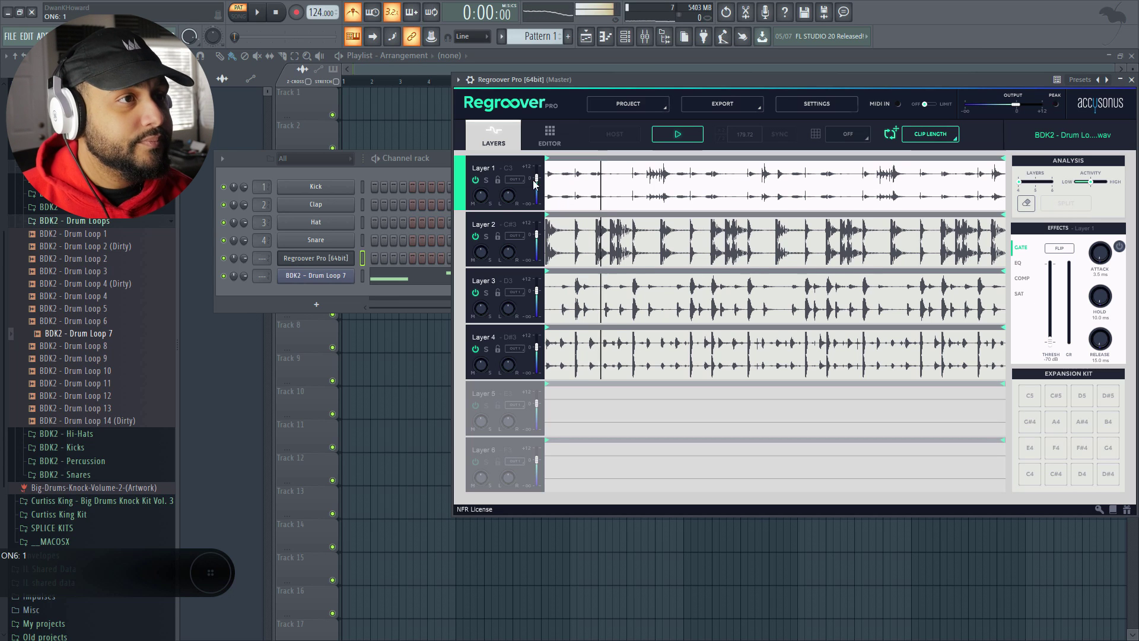
Solo layers 1 to 4 one after another to audition each separated part of the drum loop.
left_click(486, 181)
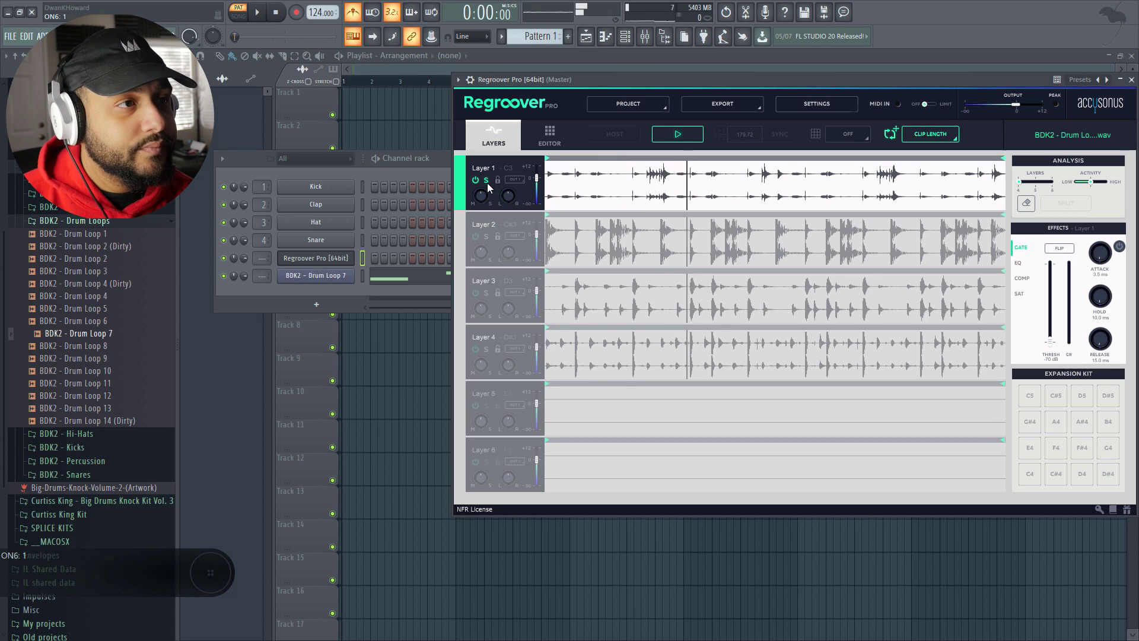
left_click(486, 236)
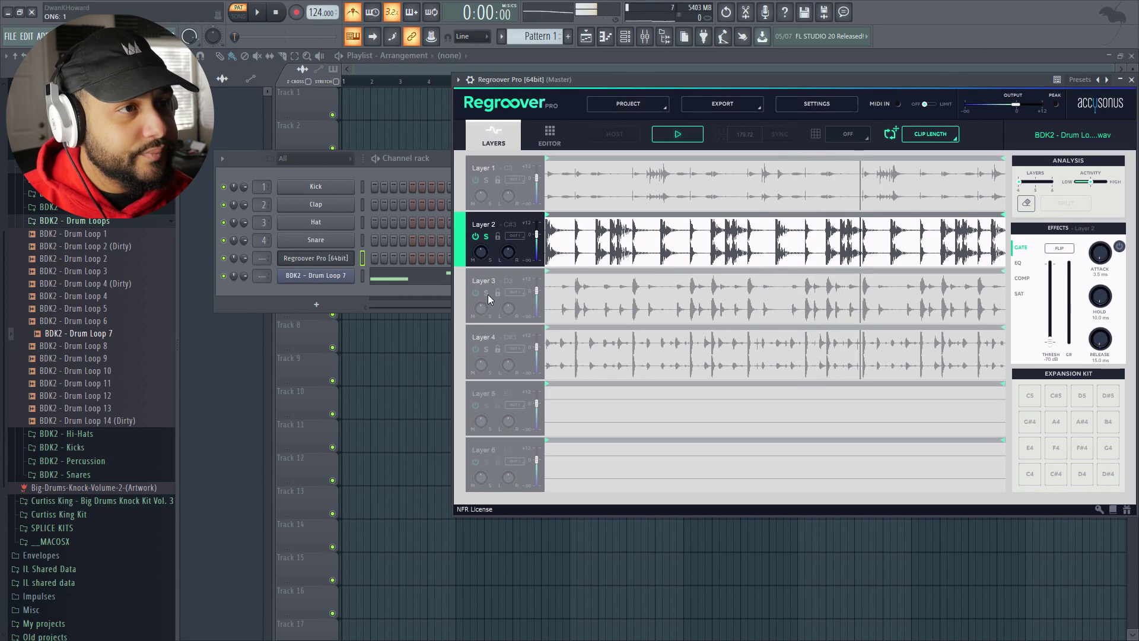
left_click(486, 293)
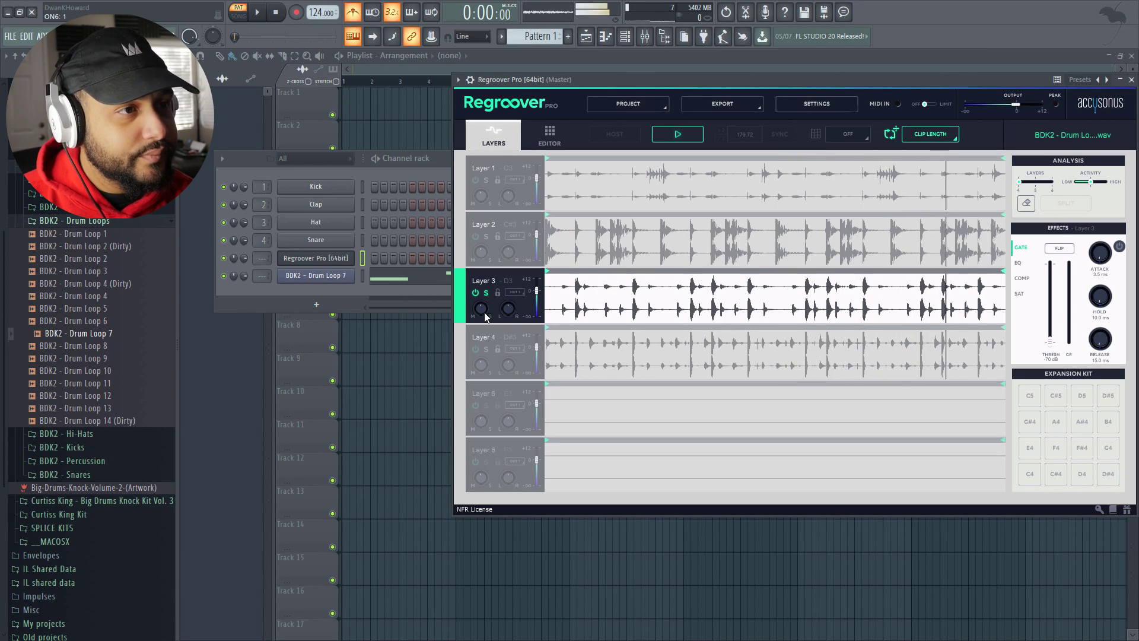
left_click(487, 349)
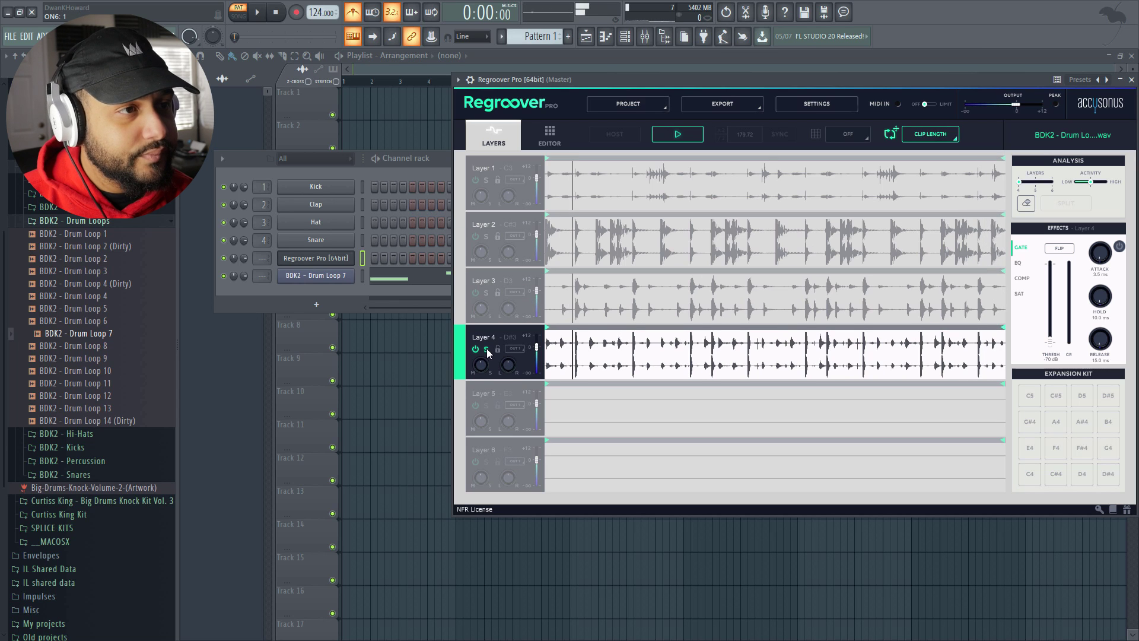
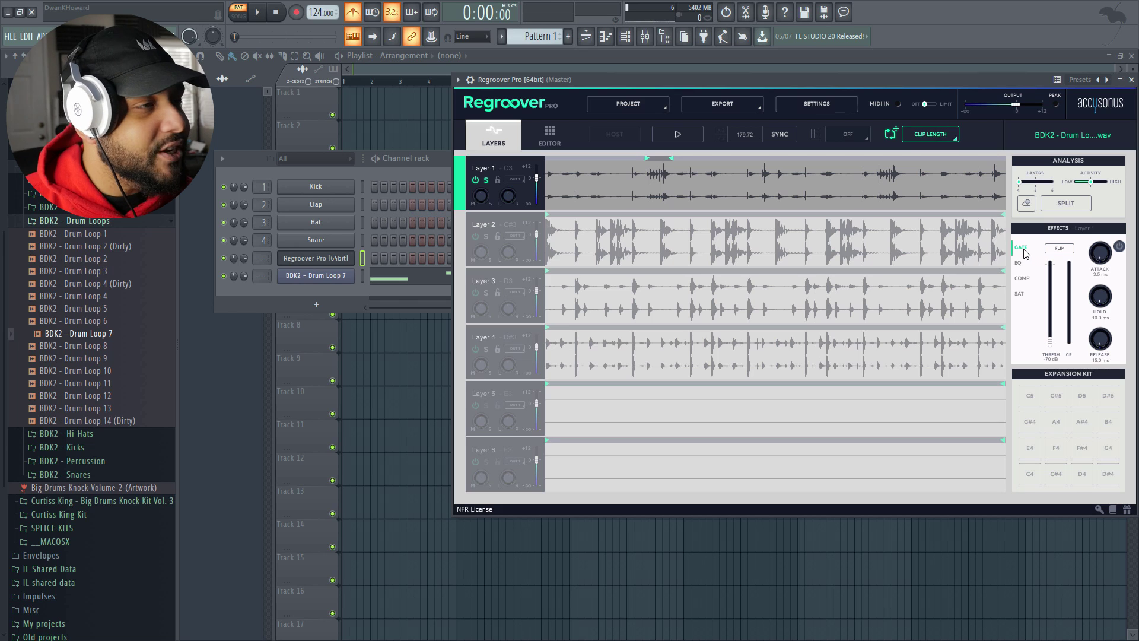
Look through the EQ, compressor and saturation effects available for layer 1.
left_click(1019, 263)
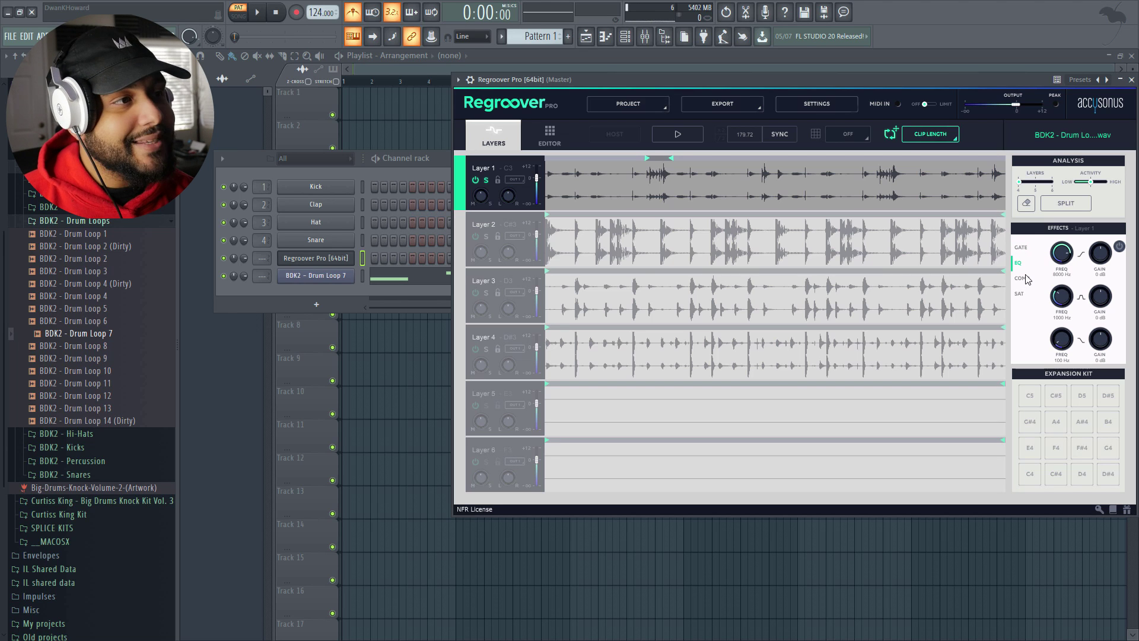
left_click(1021, 278)
left_click(1021, 294)
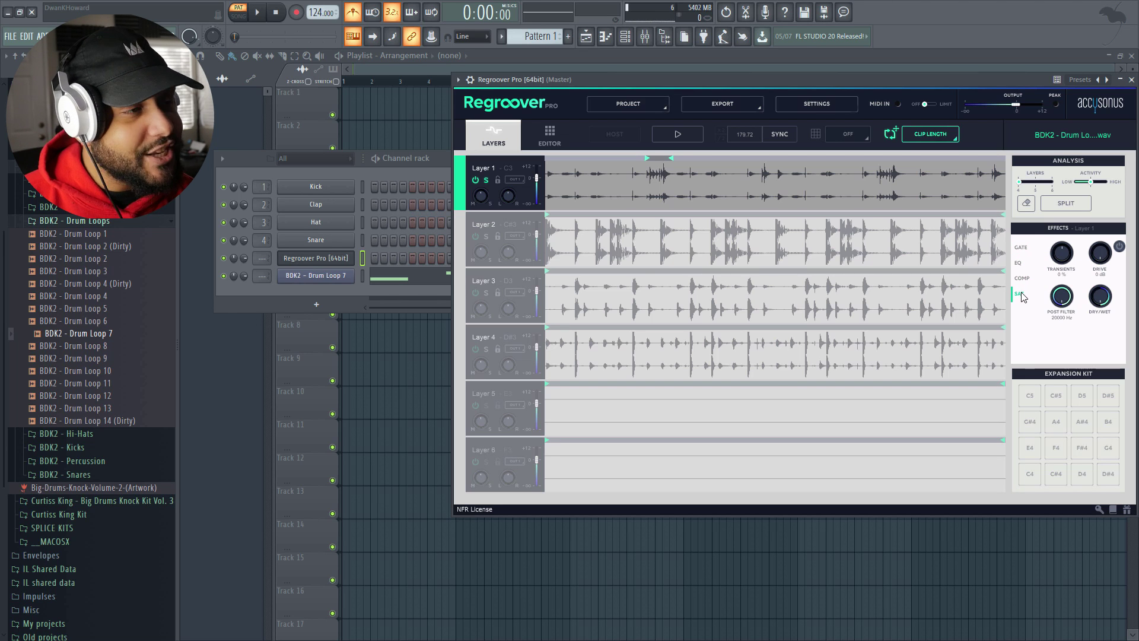
Enable layer 1's gate while the loop plays, with threshold about -29 dB, attack and hold 0 ms, and release 2 ms.
left_click(1020, 248)
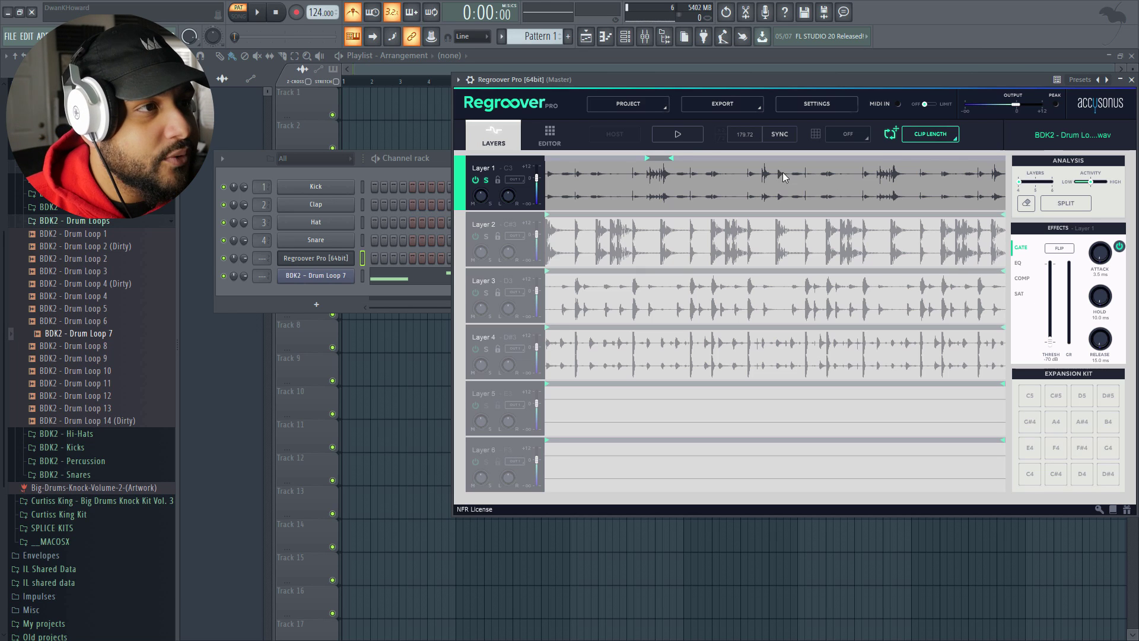
key("space")
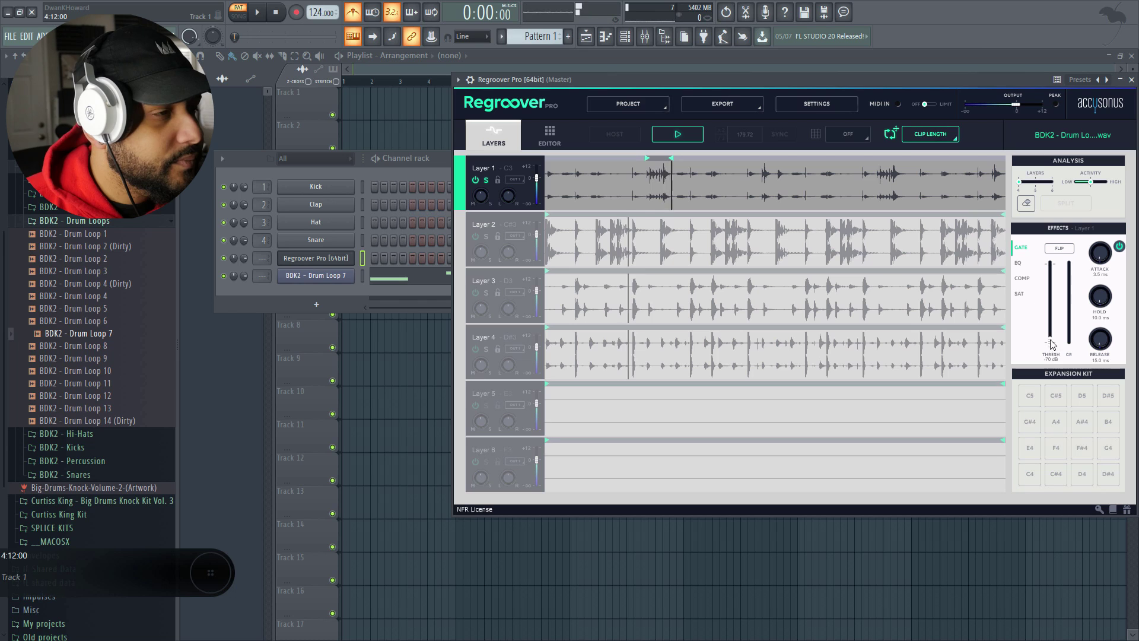
left_click_drag(1052, 345, 1050, 306)
left_click_drag(1100, 254, 1098, 300)
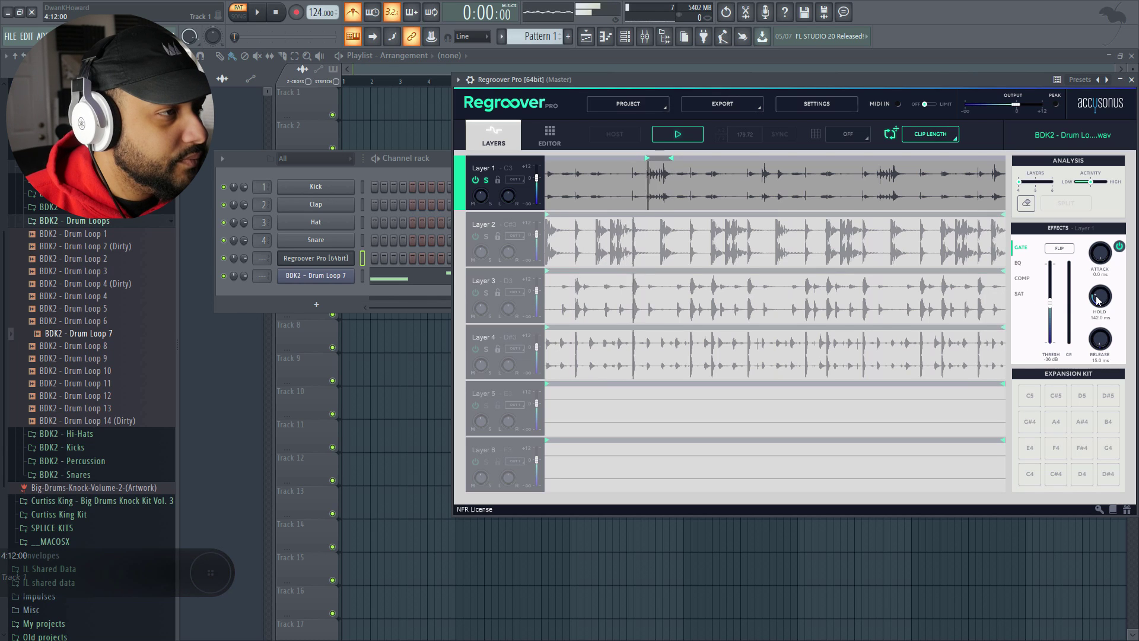
mouse_move(1098, 349)
left_mouse_down()
mouse_move(1097, 337)
mouse_move(1098, 356)
left_mouse_up()
left_click_drag(1053, 308, 1056, 325)
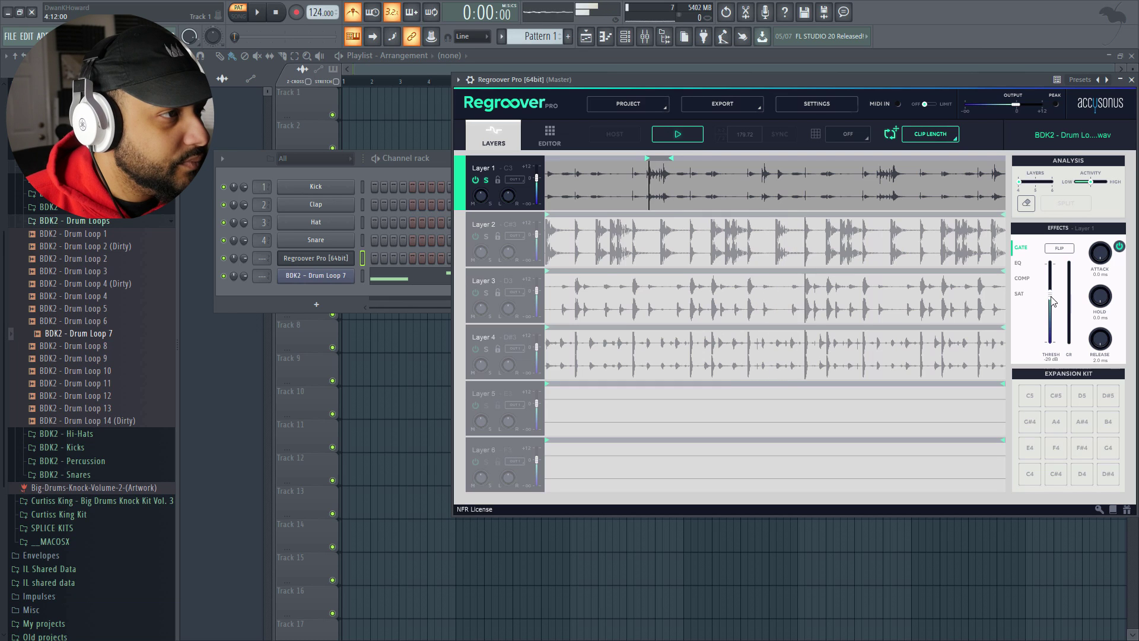
key("space")
Enable layer 1's EQ and, while the loop plays, boost the high band at about 10.2 kHz and the mid band at about 8.5 kHz.
left_click(1018, 263)
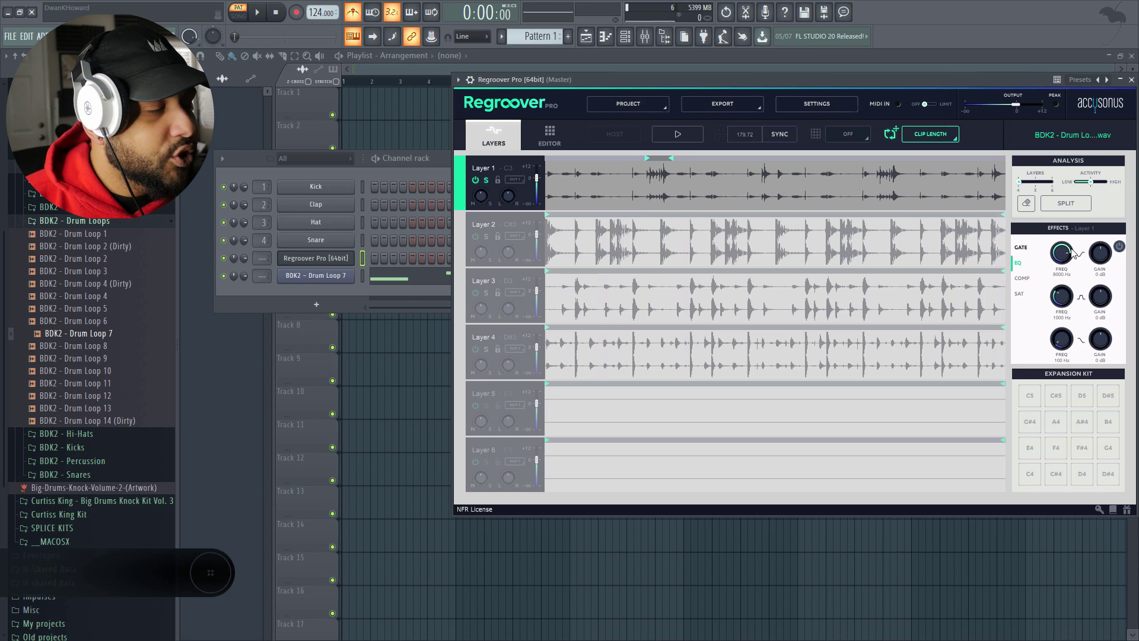
left_click(1119, 246)
key("space")
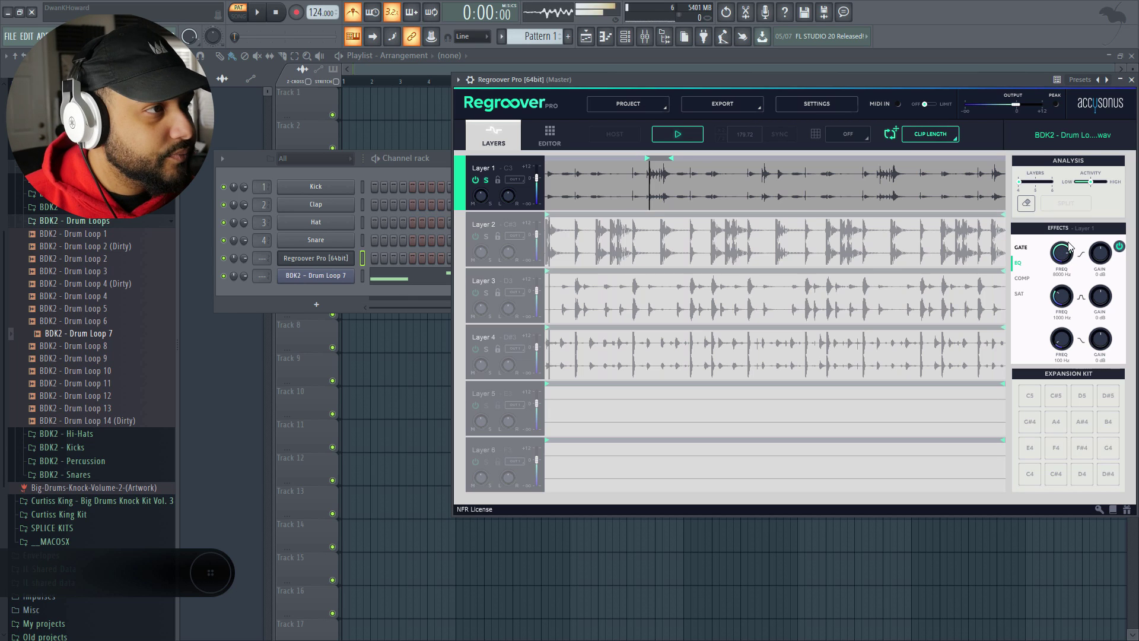
left_click_drag(1062, 254, 1063, 245)
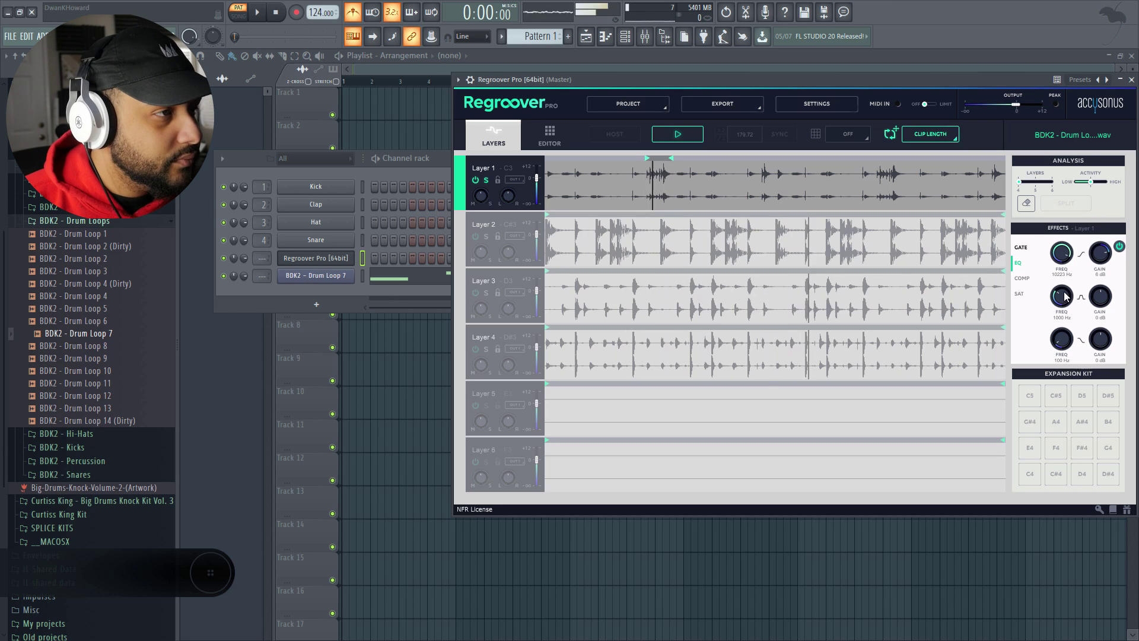
left_click_drag(1061, 296, 1058, 222)
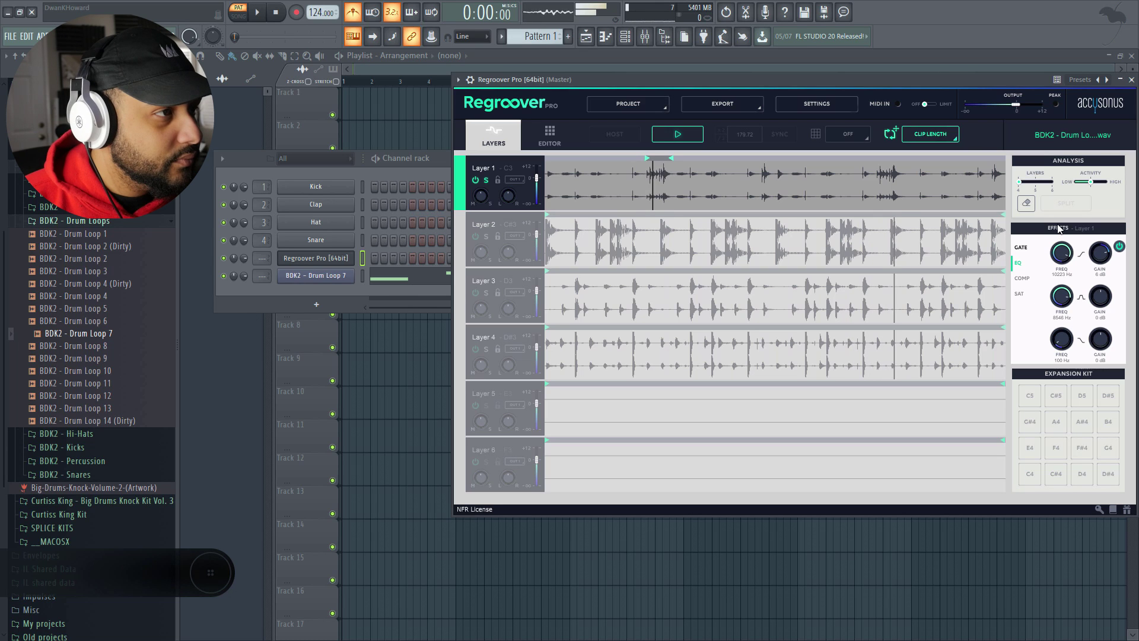
left_click_drag(1099, 297, 1099, 268)
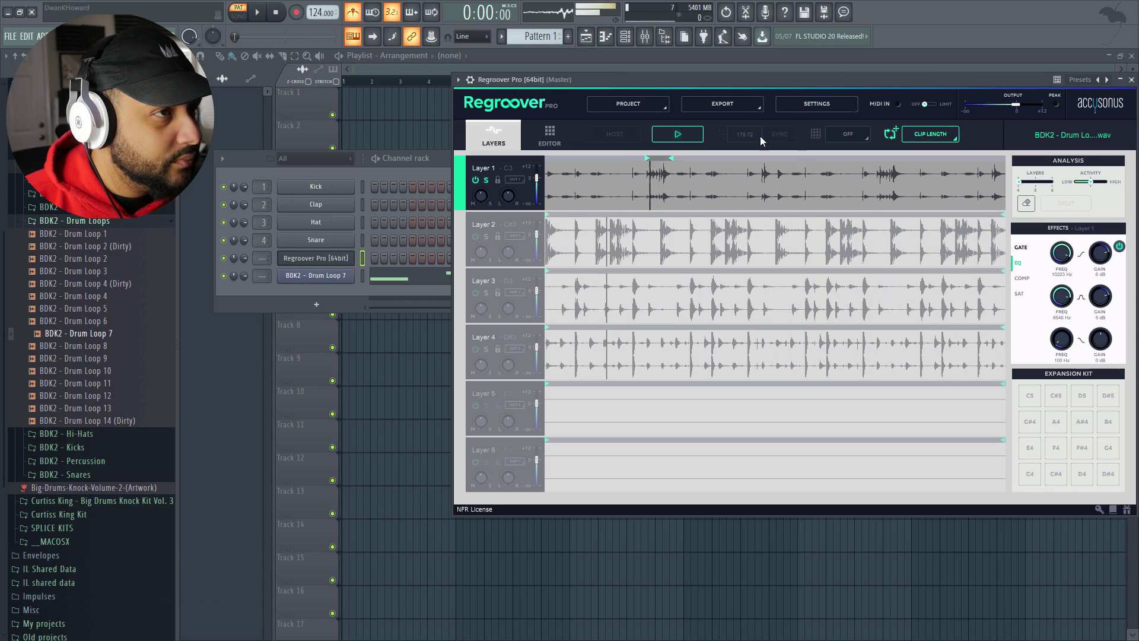
left_click(678, 134)
Enable layer 1's compressor and adjust its attack time while the loop plays.
left_click(1022, 279)
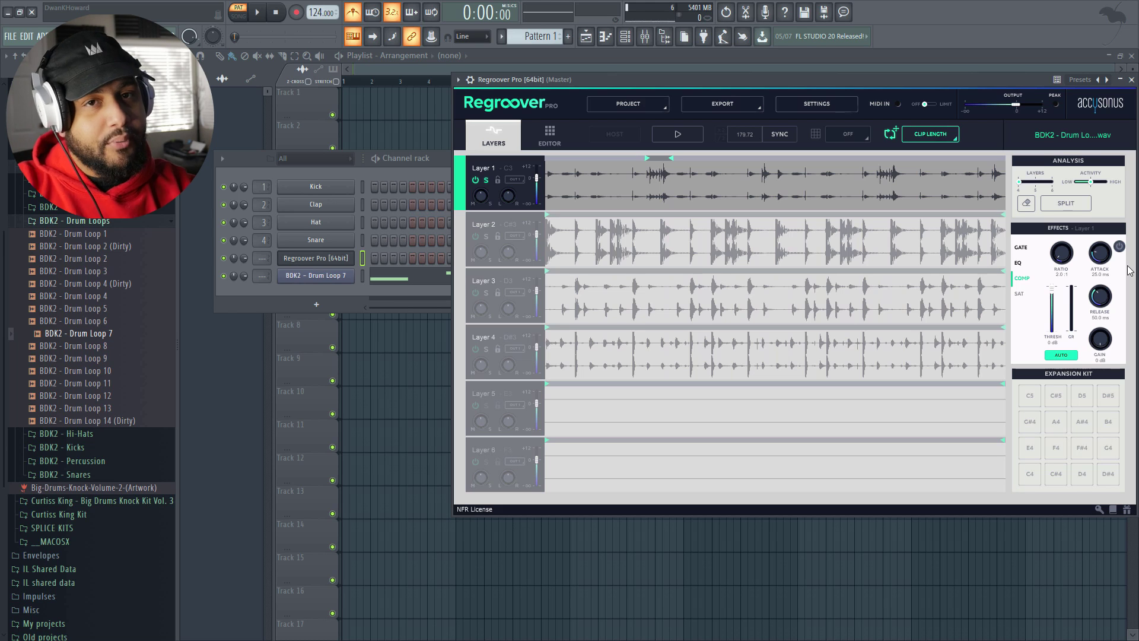
key("ctrl+s")
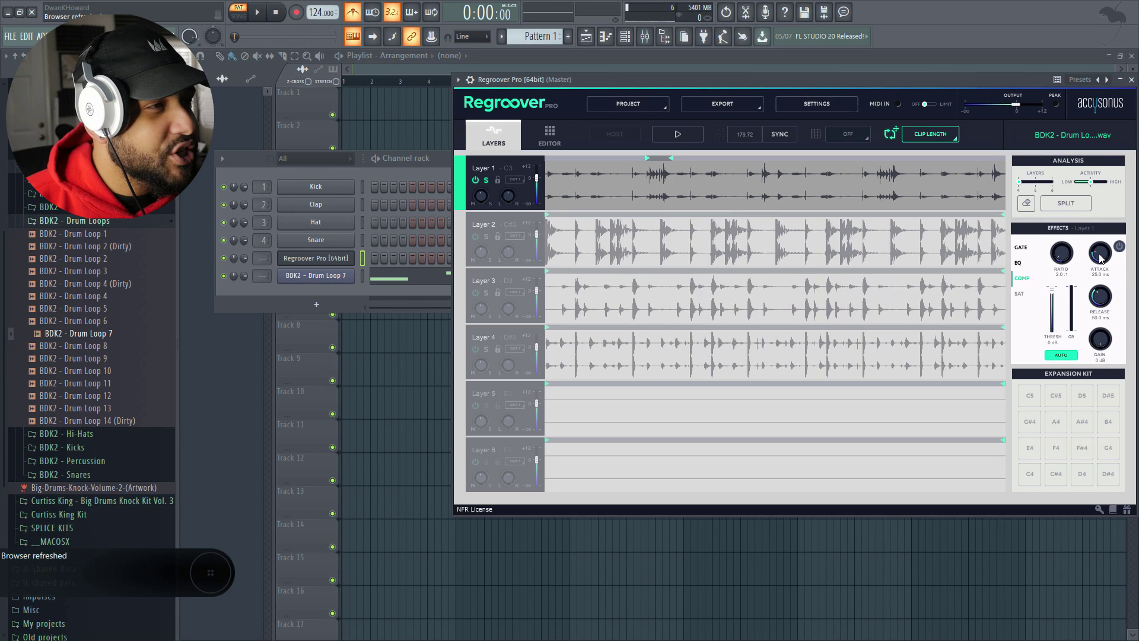
key("space")
left_click_drag(1098, 257, 1102, 176)
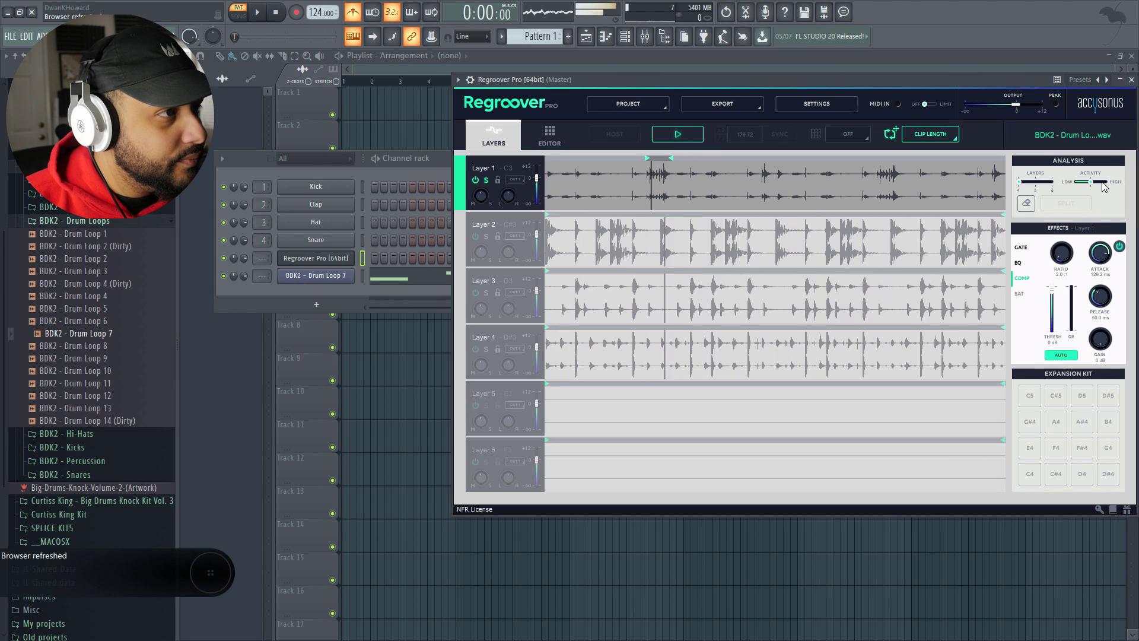
left_click_drag(1103, 254, 1107, 292)
Enable layer 1's saturation and, while the loop plays, set transients to 28 % and drive to 22 dB.
left_click(1021, 296)
key("space")
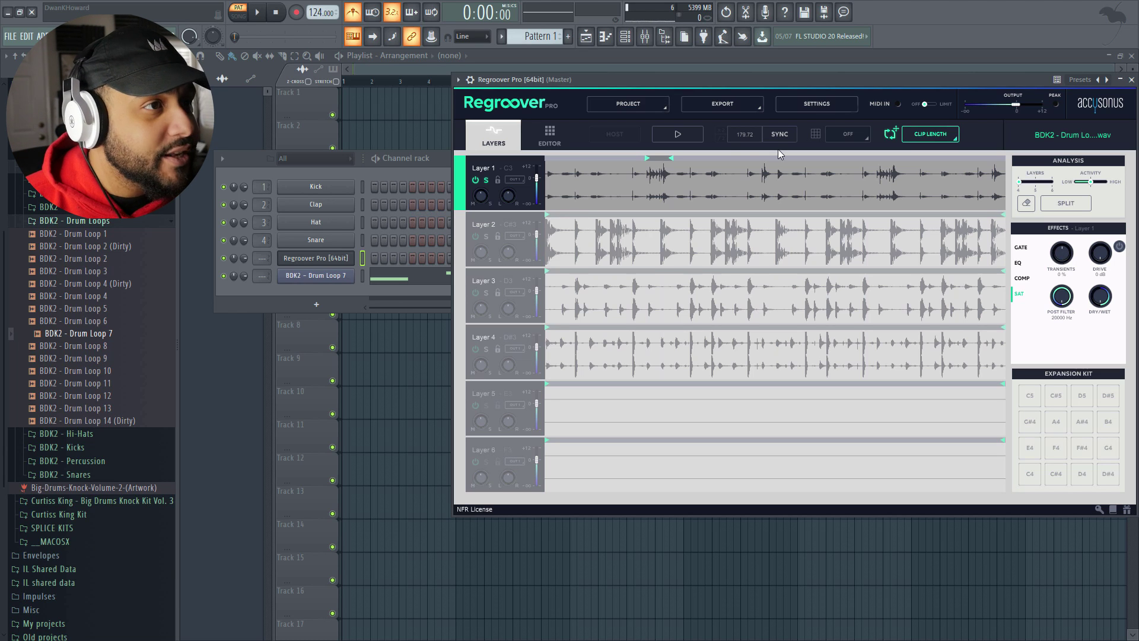
left_click(677, 135)
left_click_drag(1061, 254, 1091, 201)
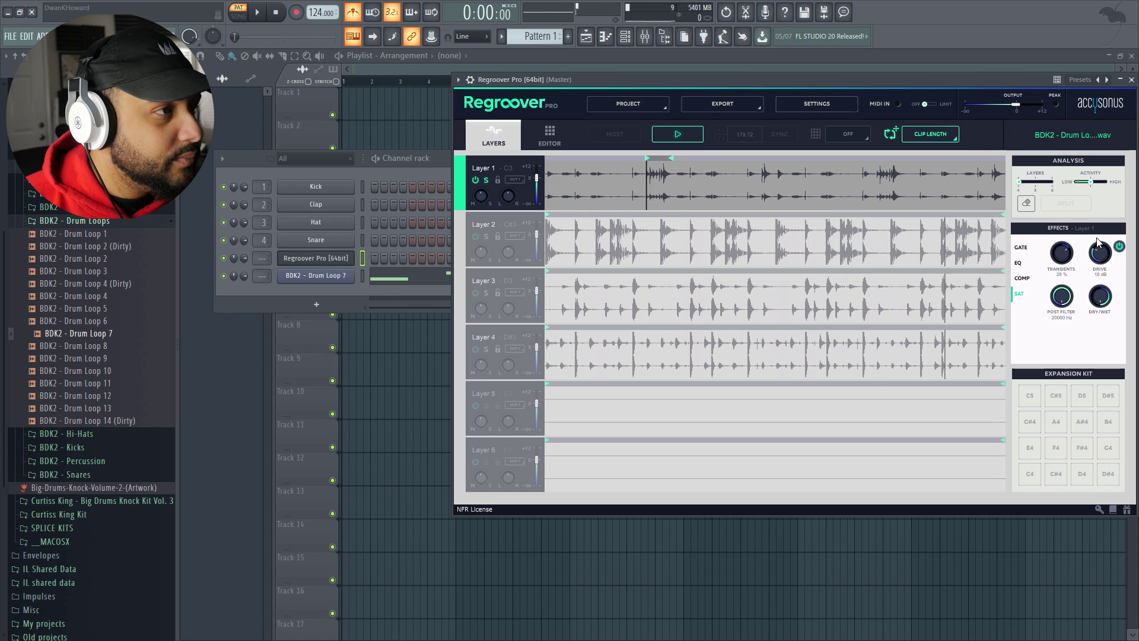
left_click_drag(1099, 250, 1097, 238)
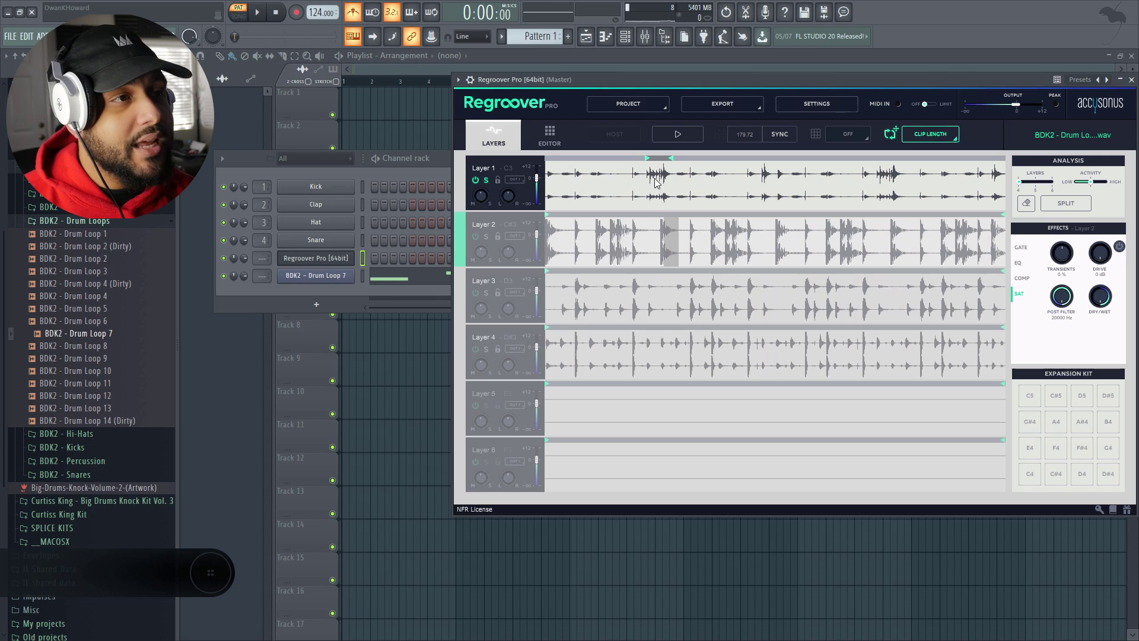
Select the looped hit in layer 1, audition it, and place that region as an audio clip at the start of playlist Track 1.
left_click(655, 182)
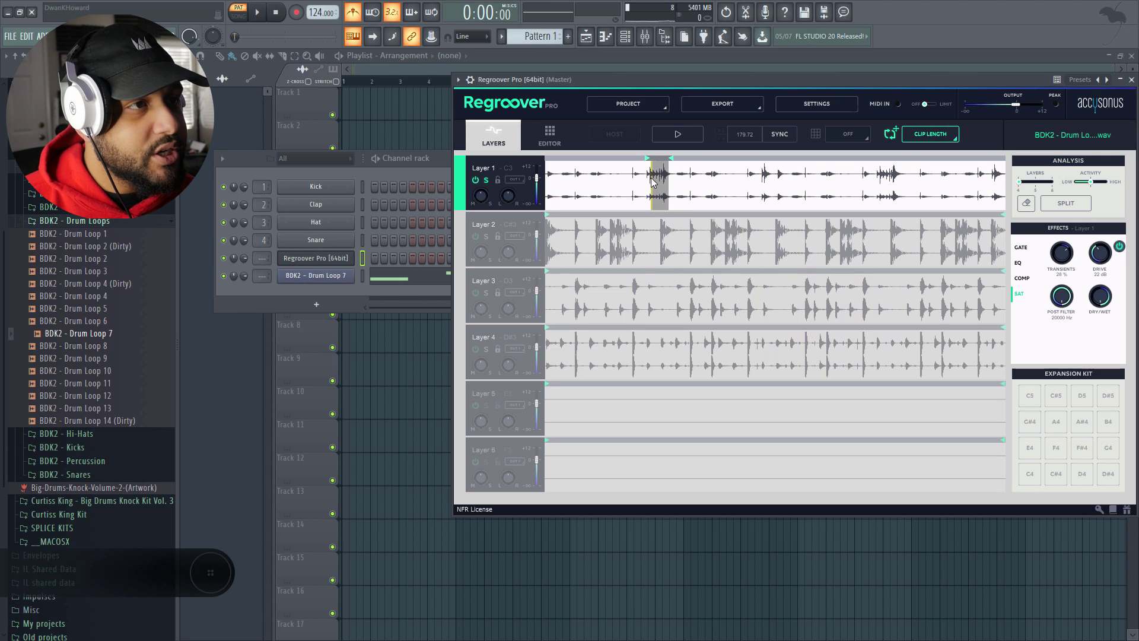
left_click(649, 182)
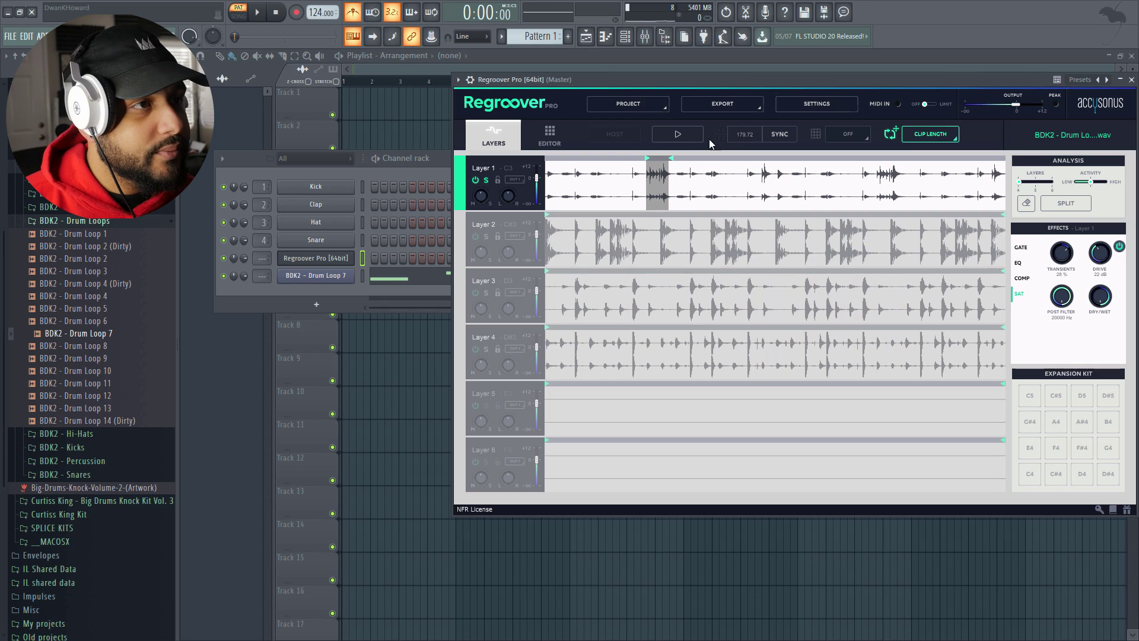
left_click(677, 134)
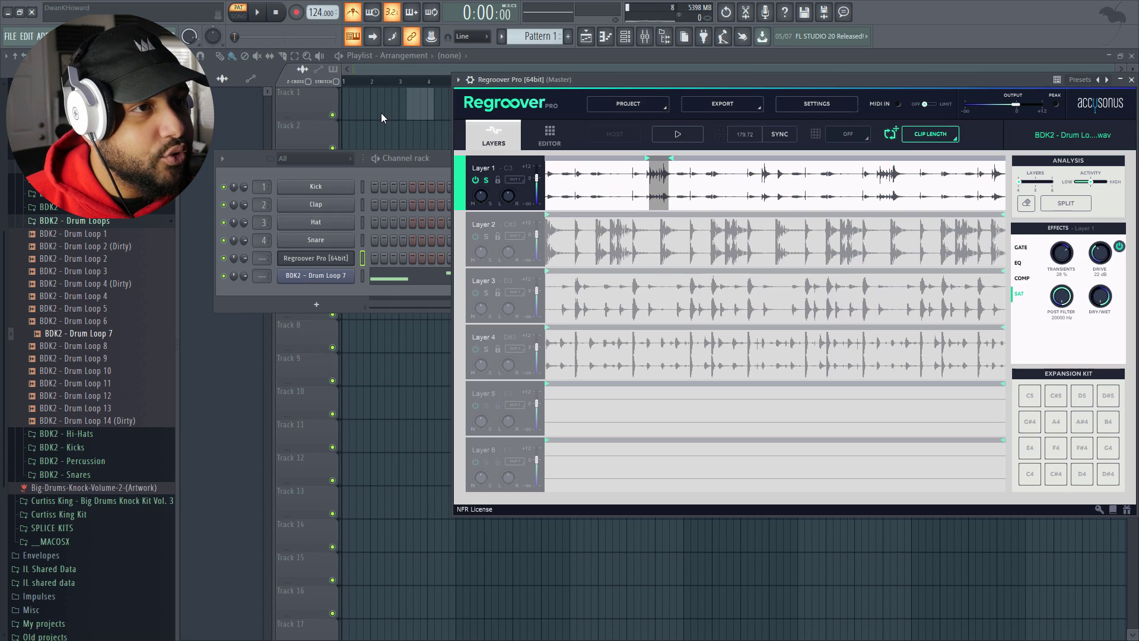
left_click_drag(348, 108, 343, 108)
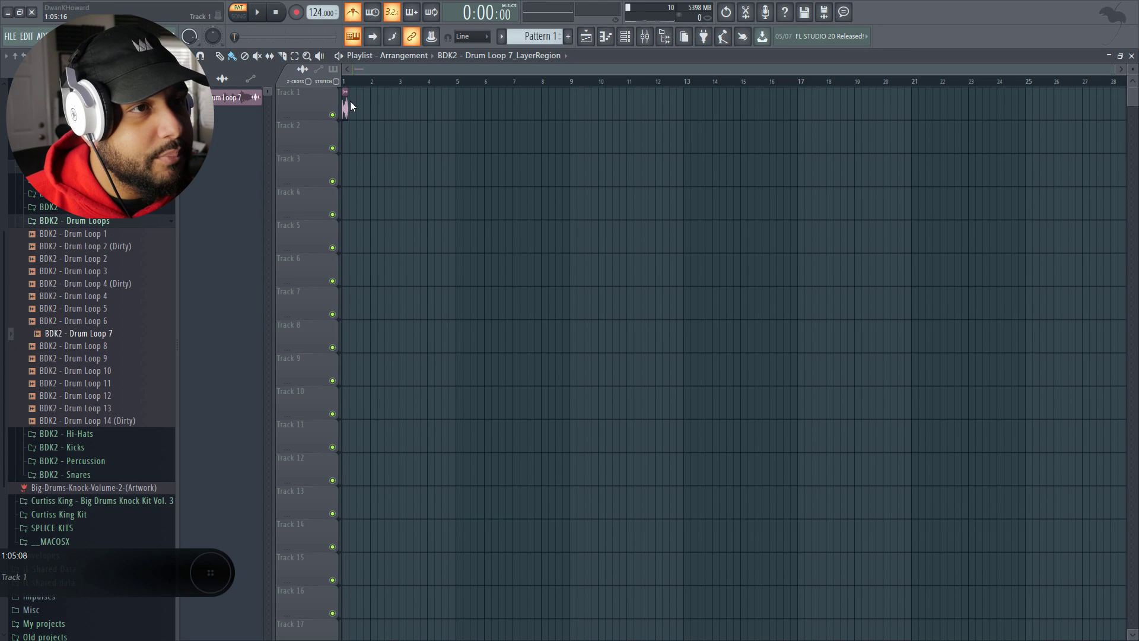
key("space")
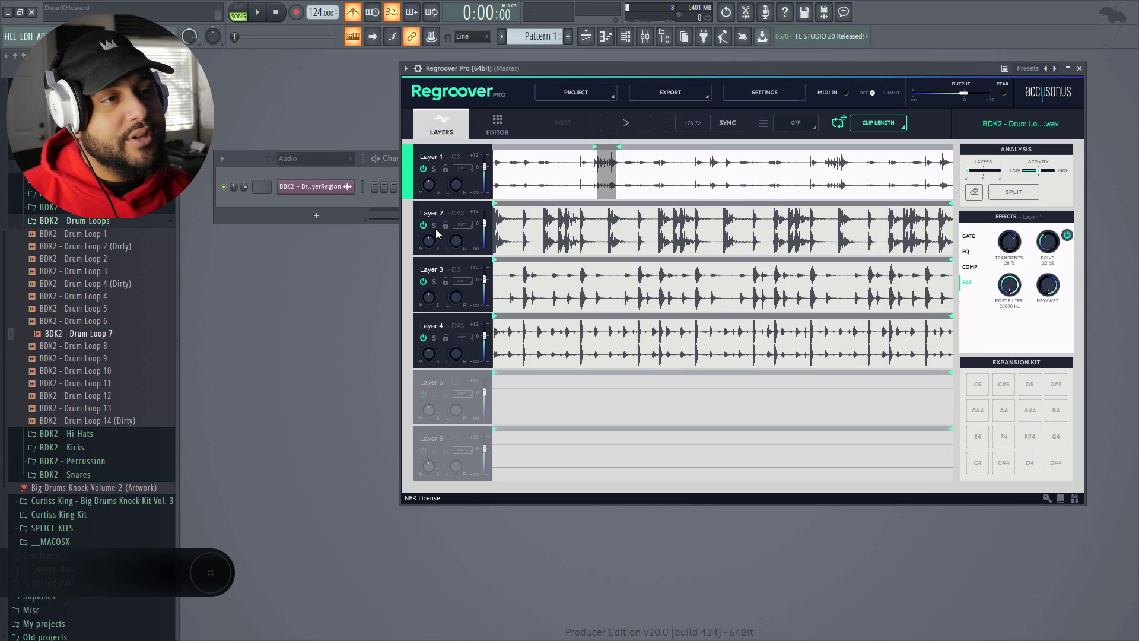
Solo layer 2 and enable its gate during playback, setting the threshold to about -10 dB and lengthening the release.
left_click(432, 226)
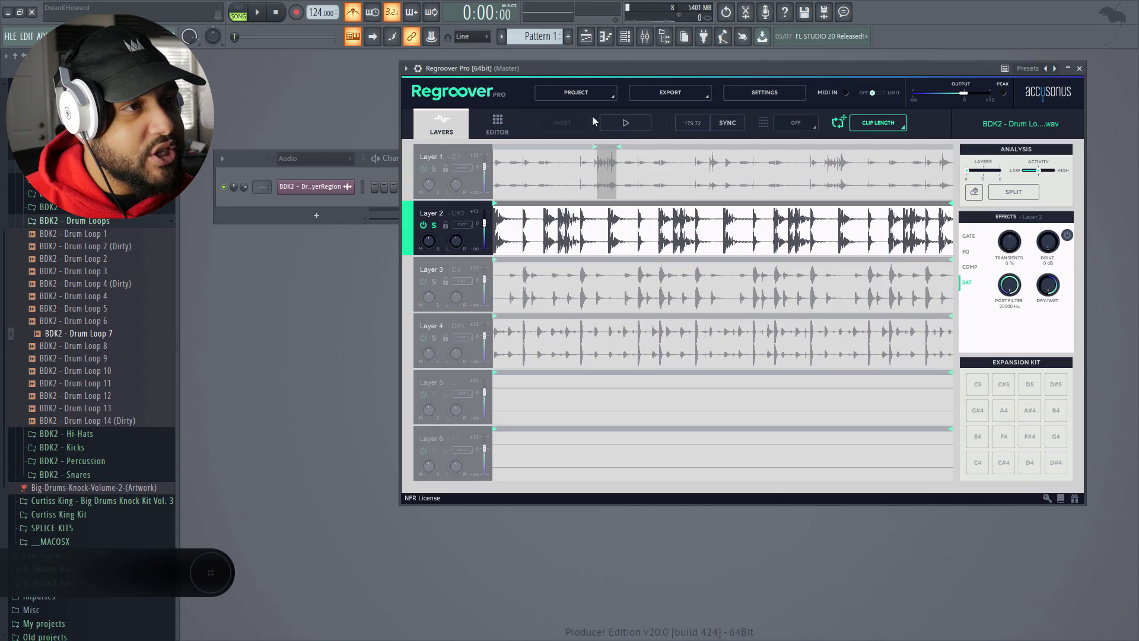
left_click(625, 123)
left_click(968, 235)
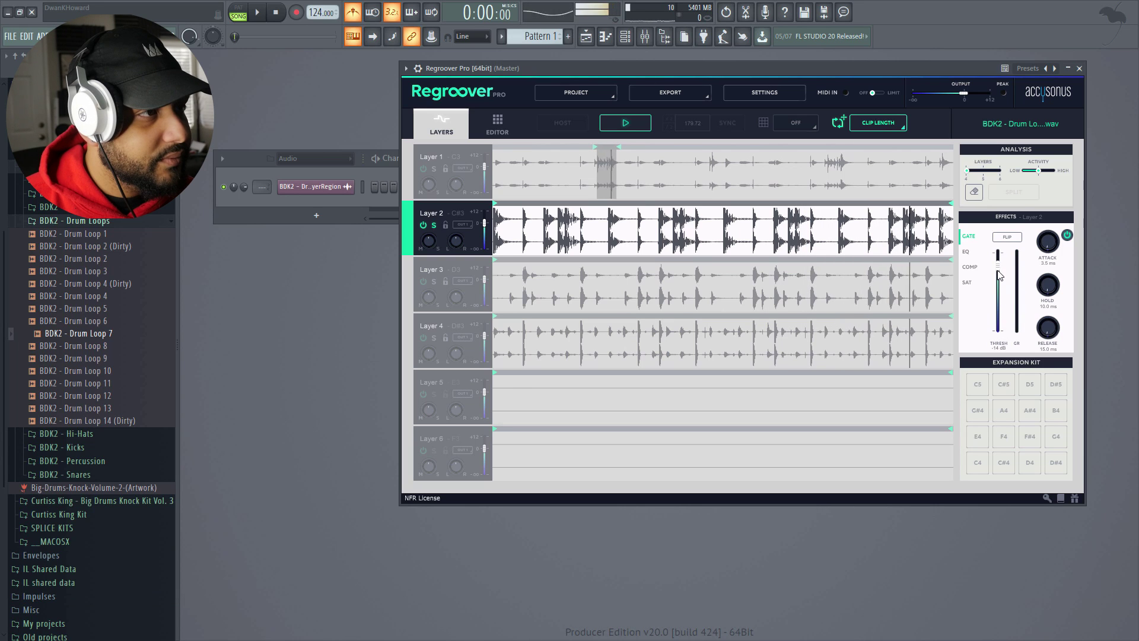
mouse_move(1001, 275)
left_mouse_down()
mouse_move(1000, 286)
mouse_move(1000, 273)
left_mouse_up()
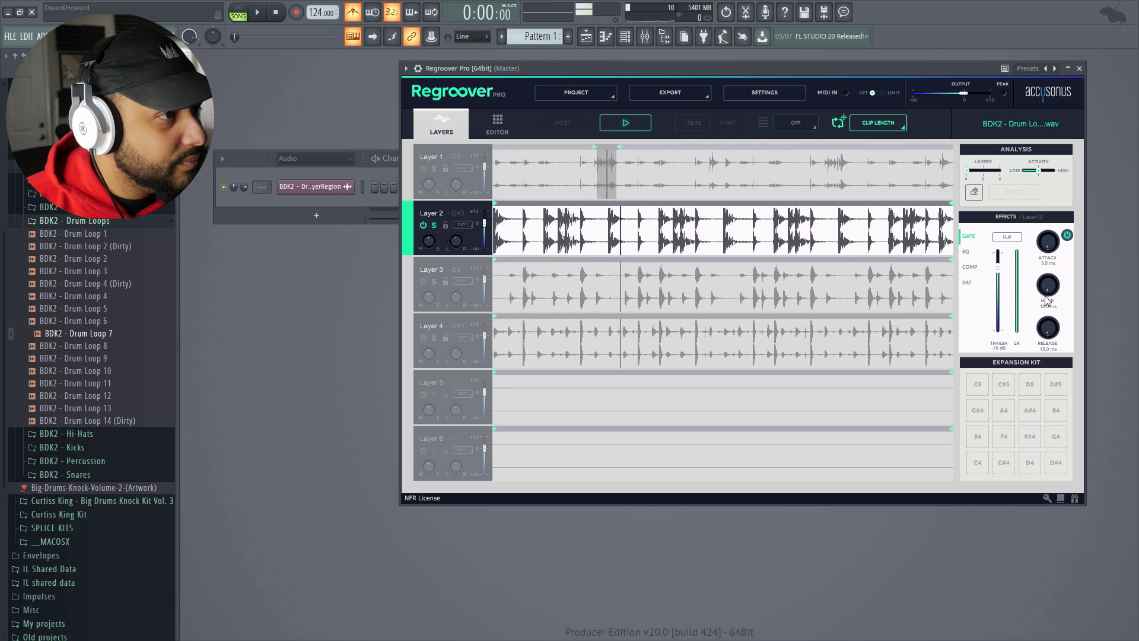
left_click_drag(1051, 329, 1044, 305)
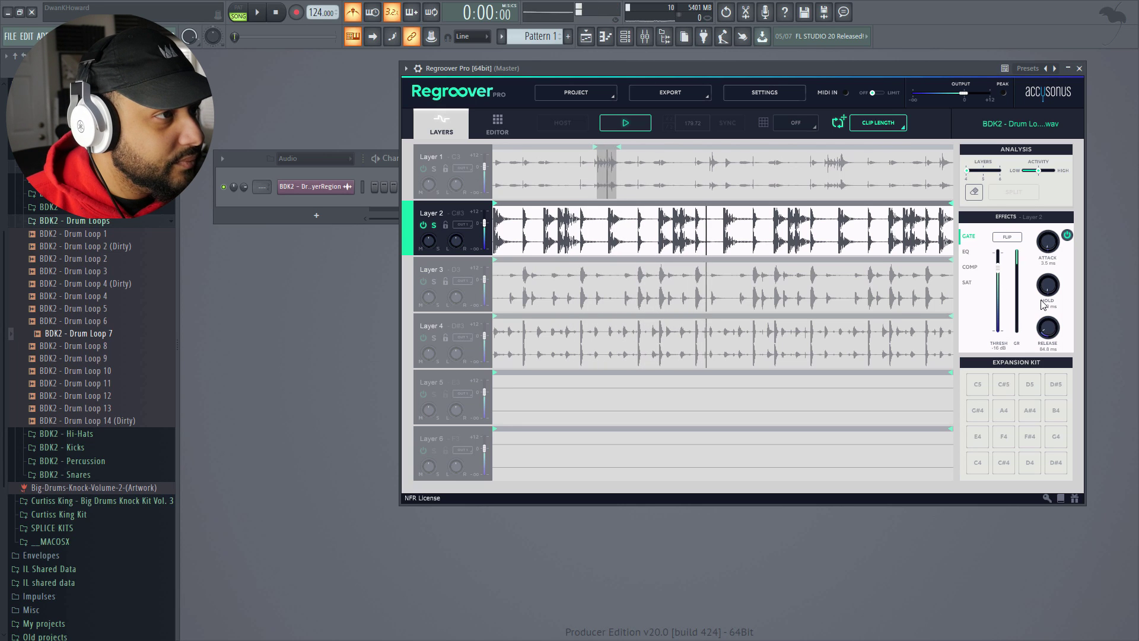
Boost layer 2's low EQ band at about 4 kHz, and set its gate to -27 dB threshold, 0 ms attack and 2 ms release.
left_click(973, 255)
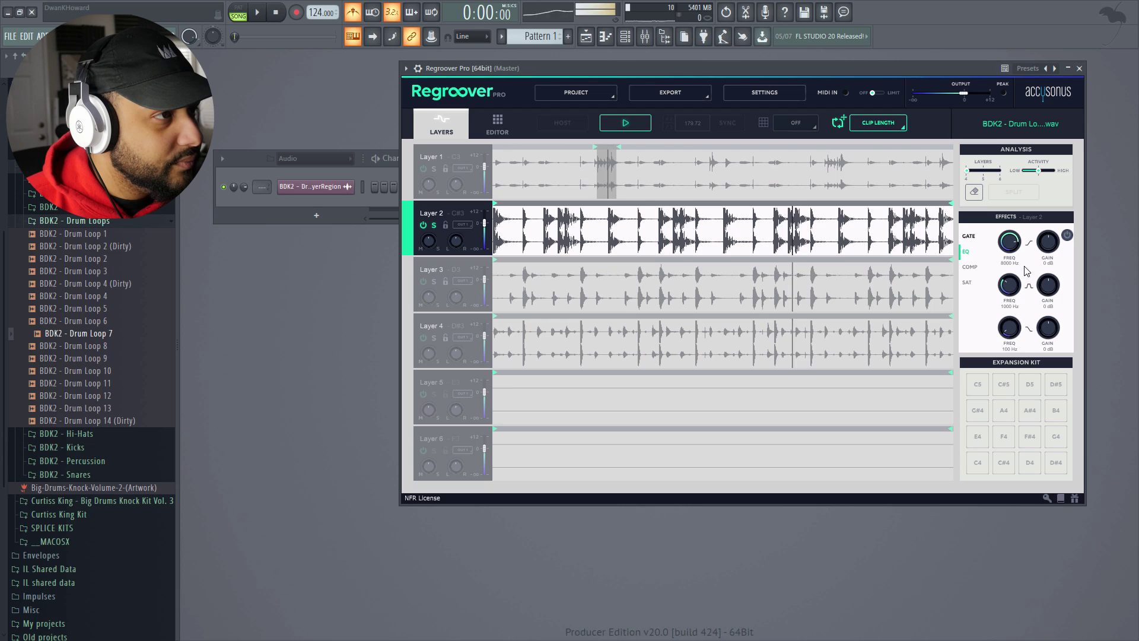
left_click_drag(1010, 329, 1050, 285)
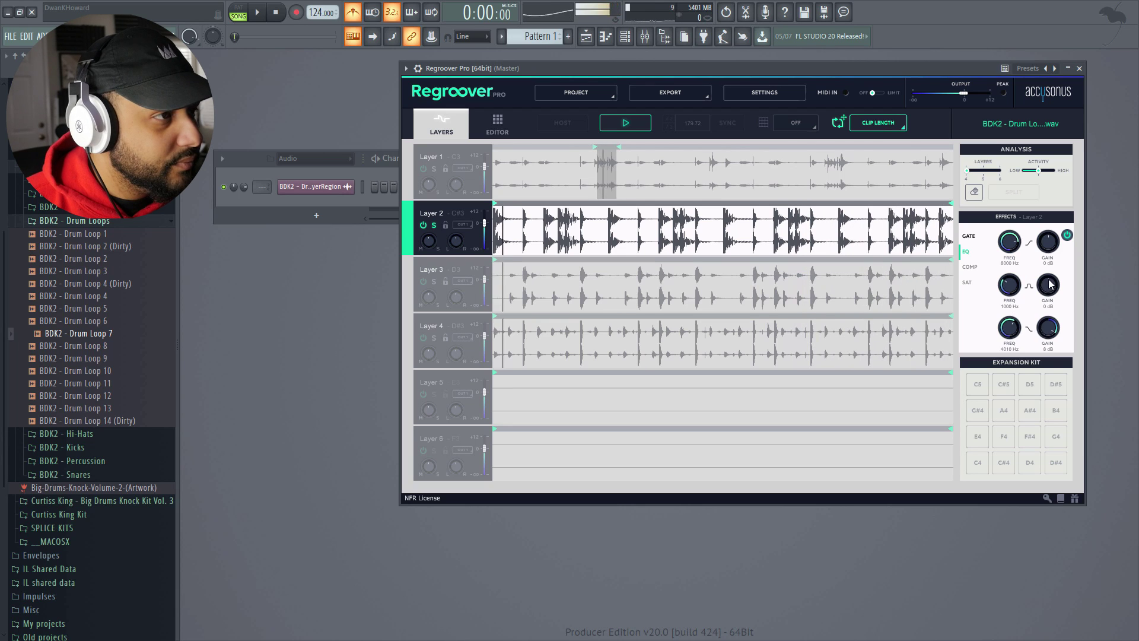
left_click(968, 236)
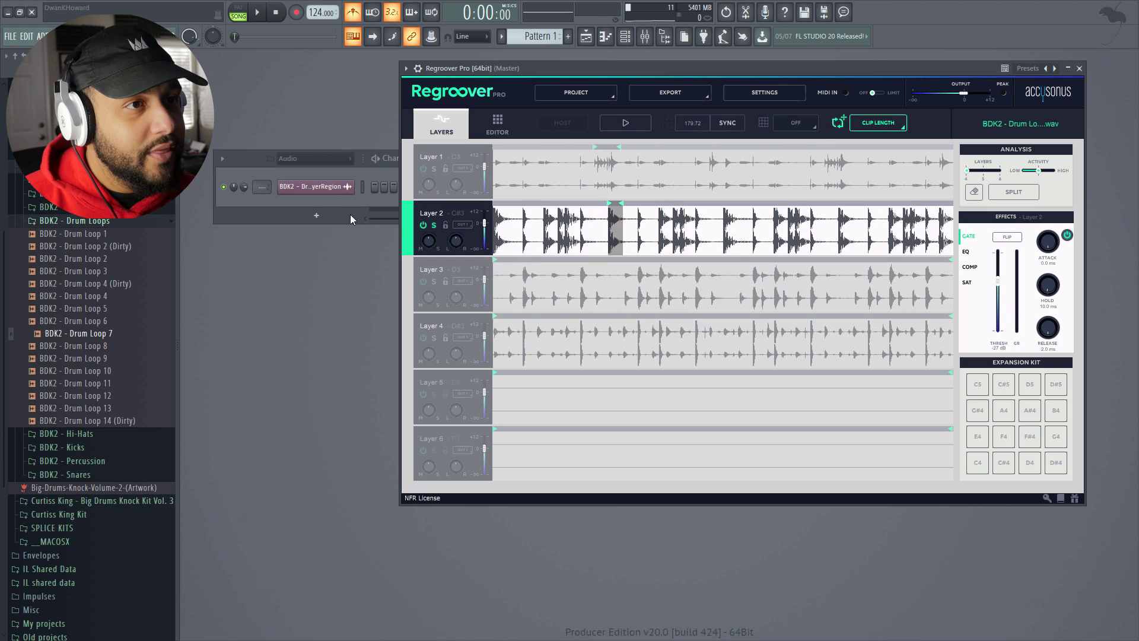
Add the selected layer 2 hit to the channel rack as a new channel and open its sampler settings.
left_click(334, 202)
key("Page_Down")
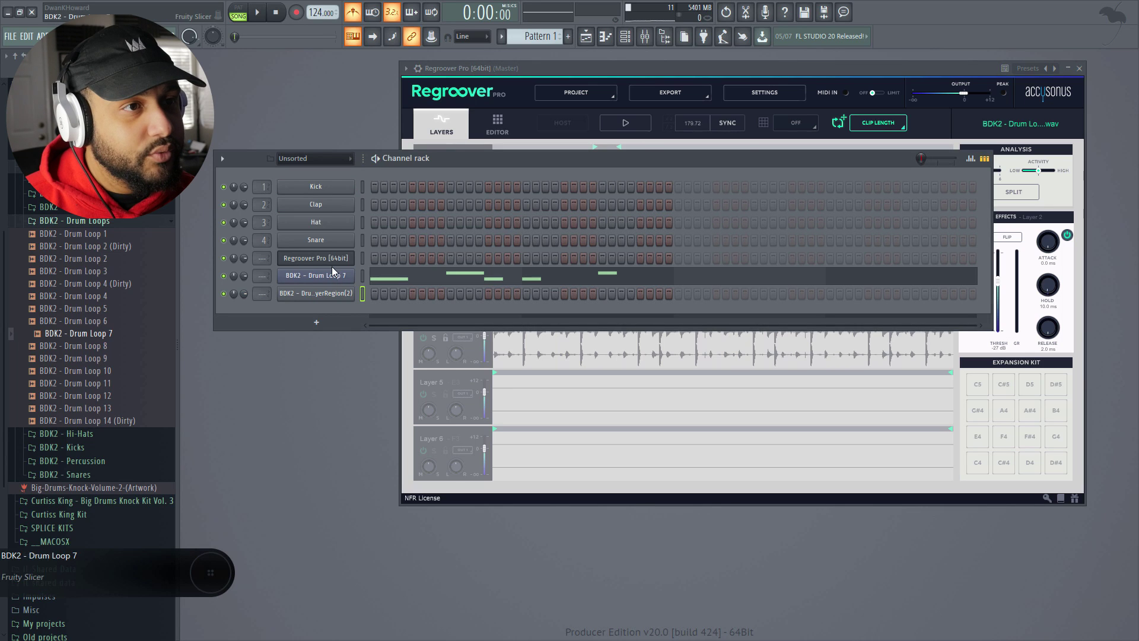
left_click(332, 272)
left_click(325, 293)
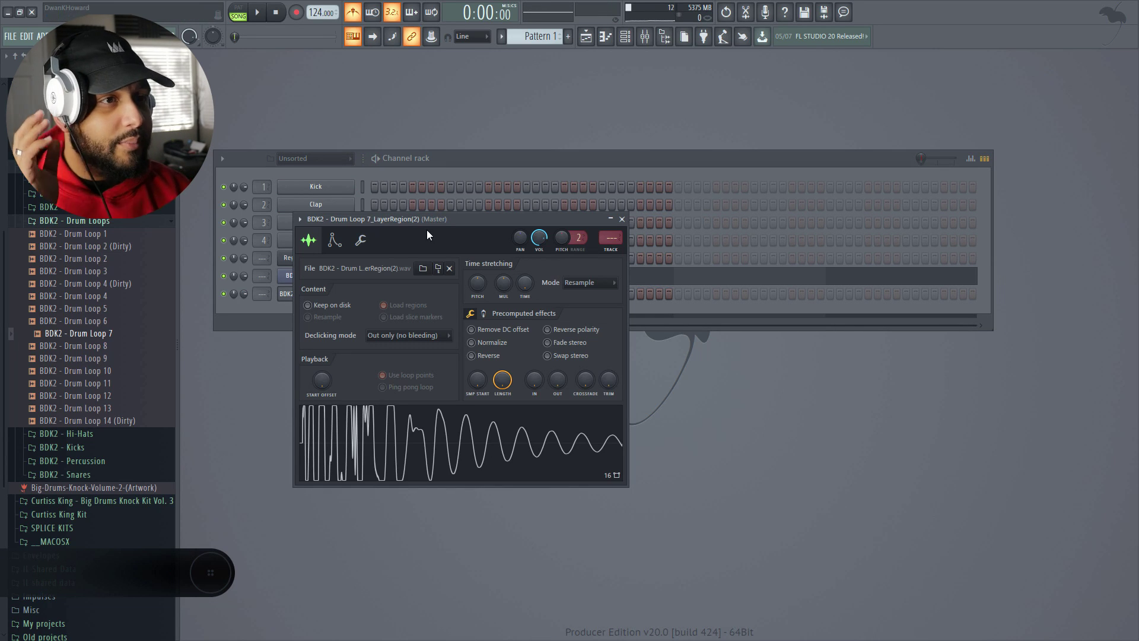
left_click(521, 159)
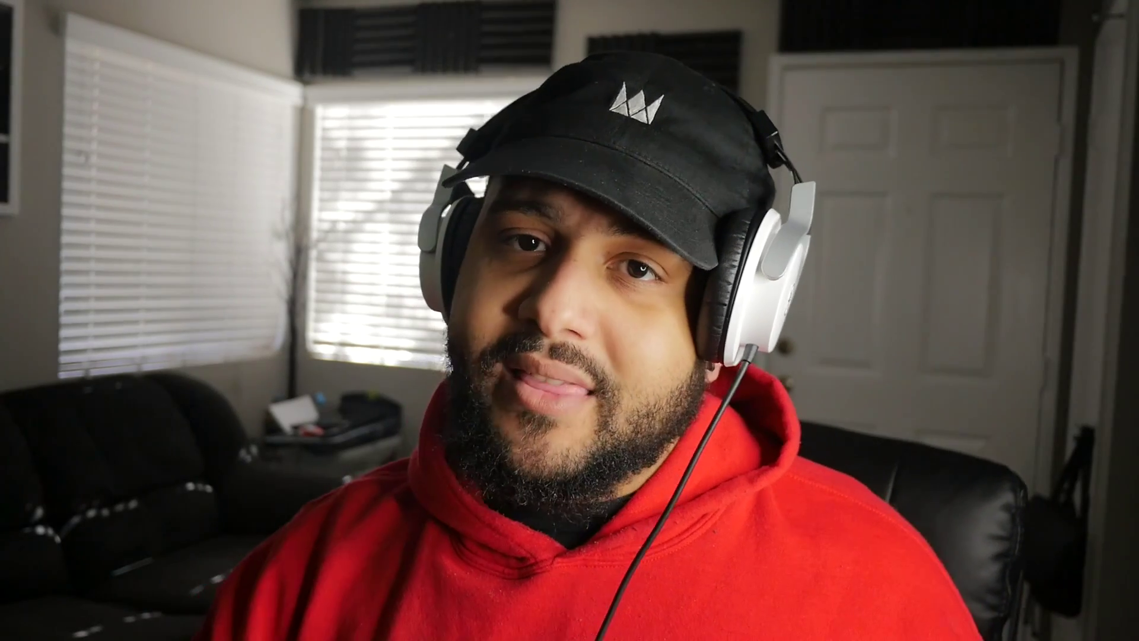